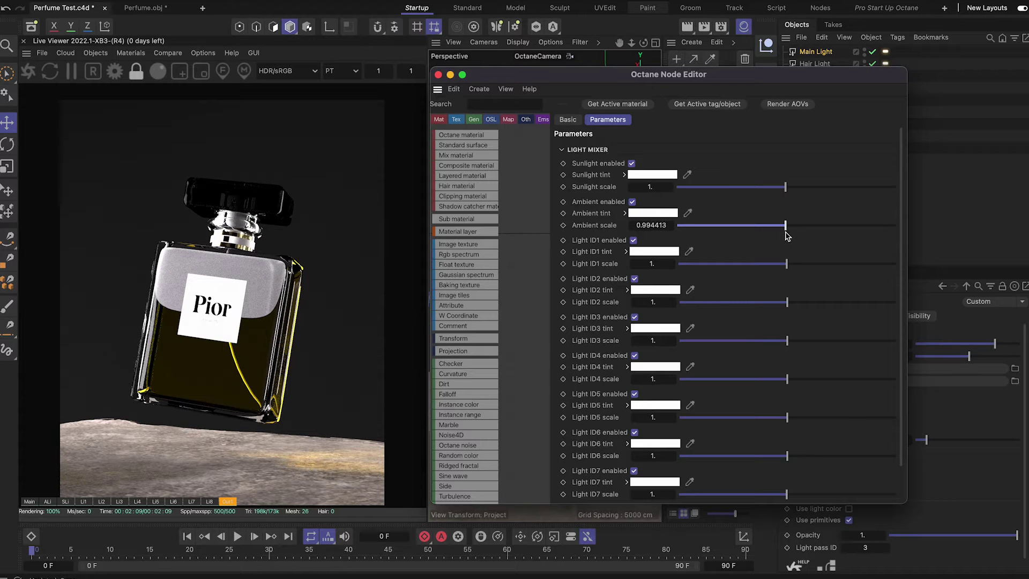
- Lower the Light ID1 scale and tint it red, then a darker yellow
{"action": "left_click_drag", "start_coordinate": [786, 272], "coordinate": [709, 269]}
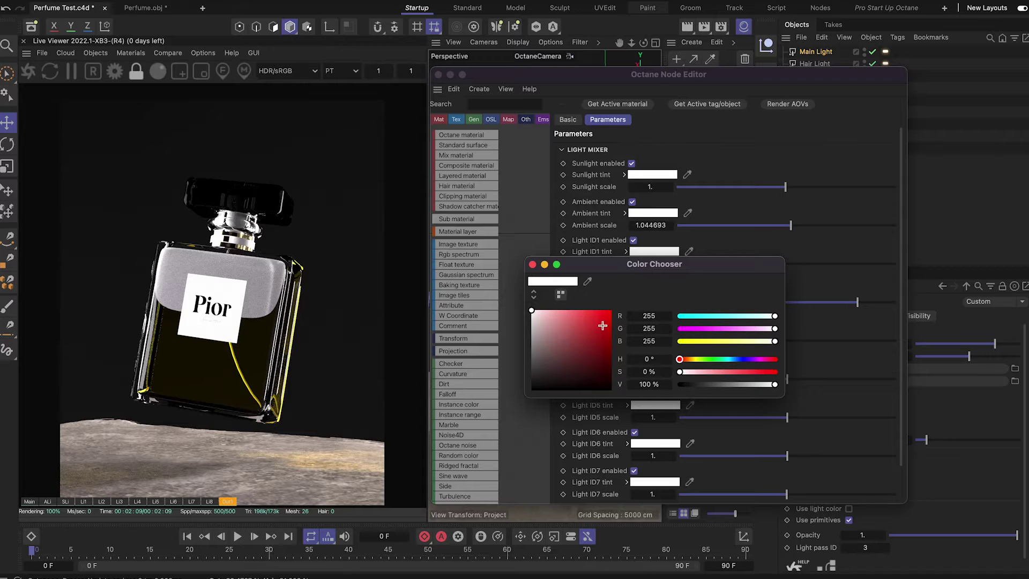
{"action": "left_click_drag", "start_coordinate": [603, 325], "coordinate": [581, 320]}
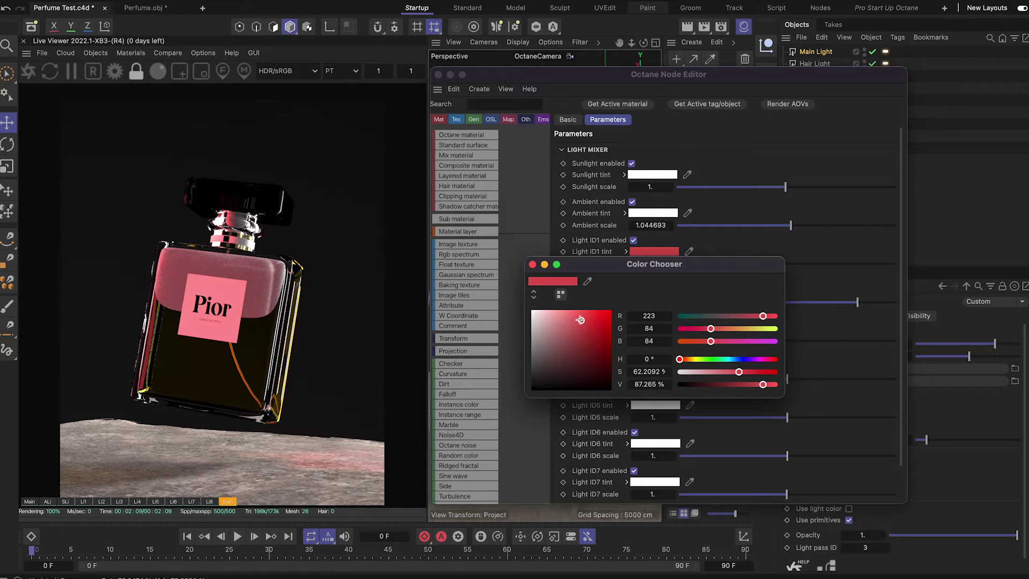
{"action": "left_click", "coordinate": [695, 359]}
{"action": "left_click", "coordinate": [584, 330]}
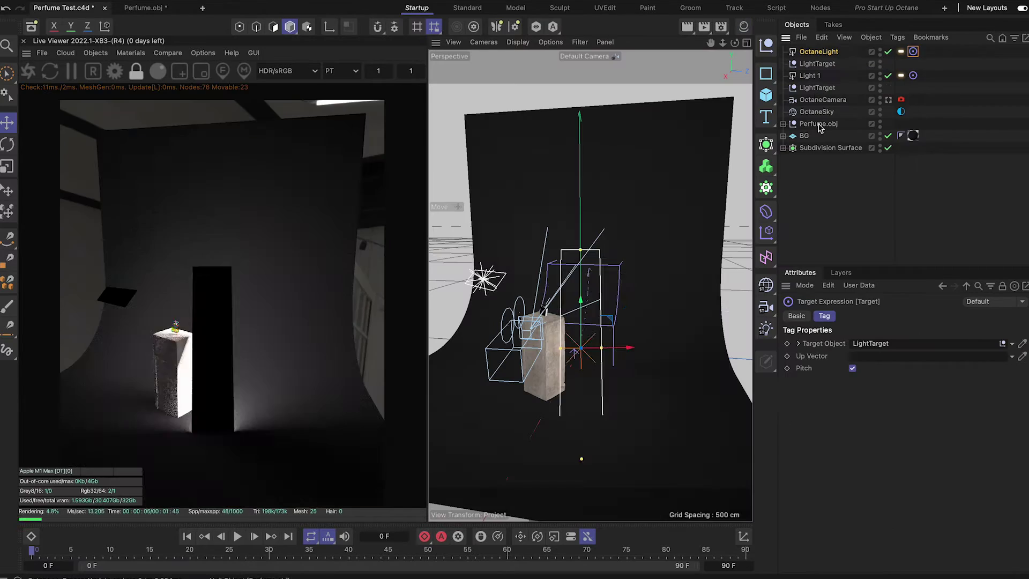
- Move the light with its target, expand Perfume.obj and select the OctaneLight
{"action": "left_click_drag", "start_coordinate": [615, 236], "coordinate": [625, 326]}
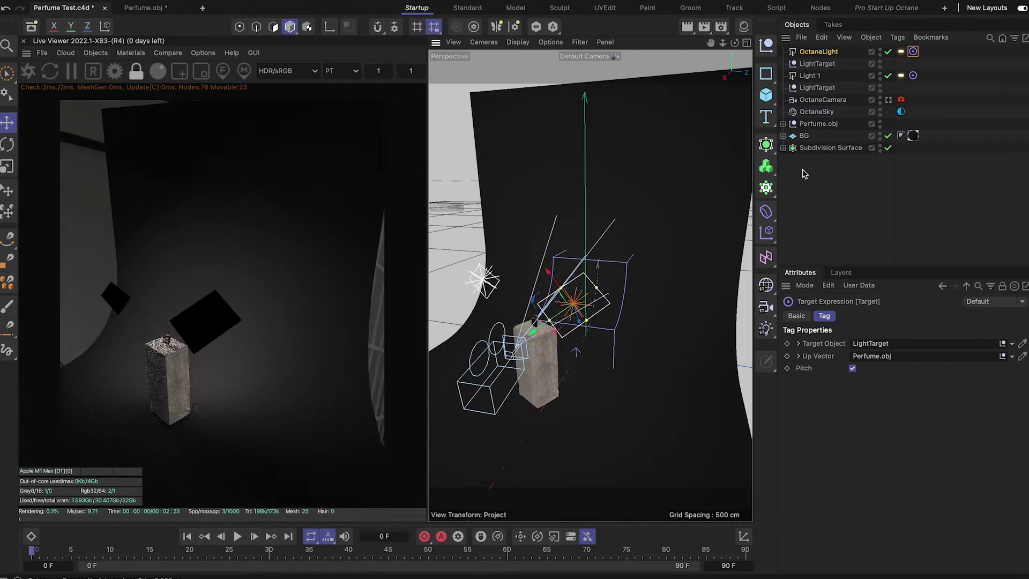
{"action": "left_click", "coordinate": [783, 123]}
{"action": "left_click", "coordinate": [912, 52]}
{"action": "left_click", "coordinate": [818, 51]}
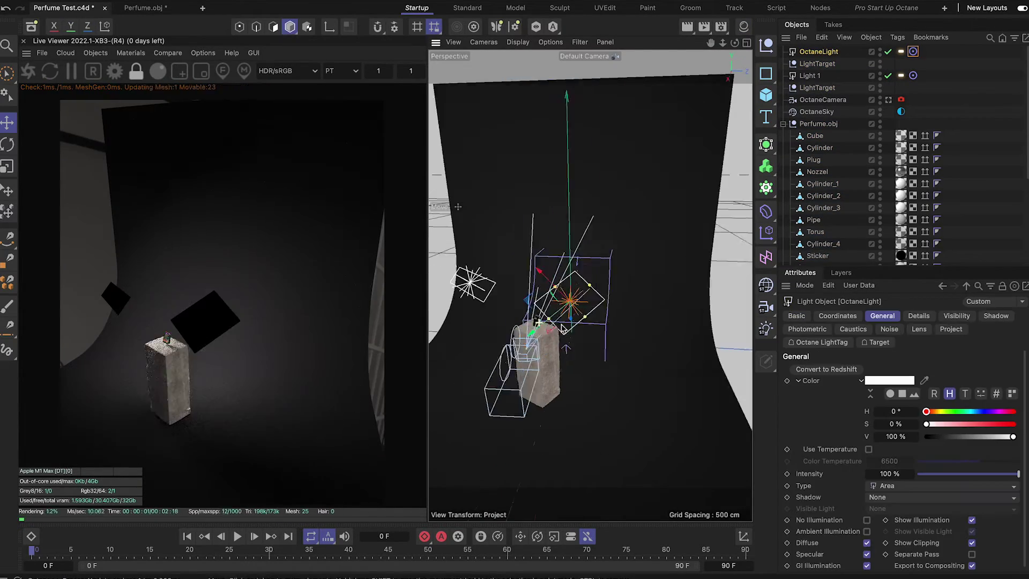
- Rotate the area light toward the concrete block and restart the live render
{"action": "key", "text": "r"}
{"action": "left_click_drag", "start_coordinate": [576, 237], "coordinate": [568, 251]}
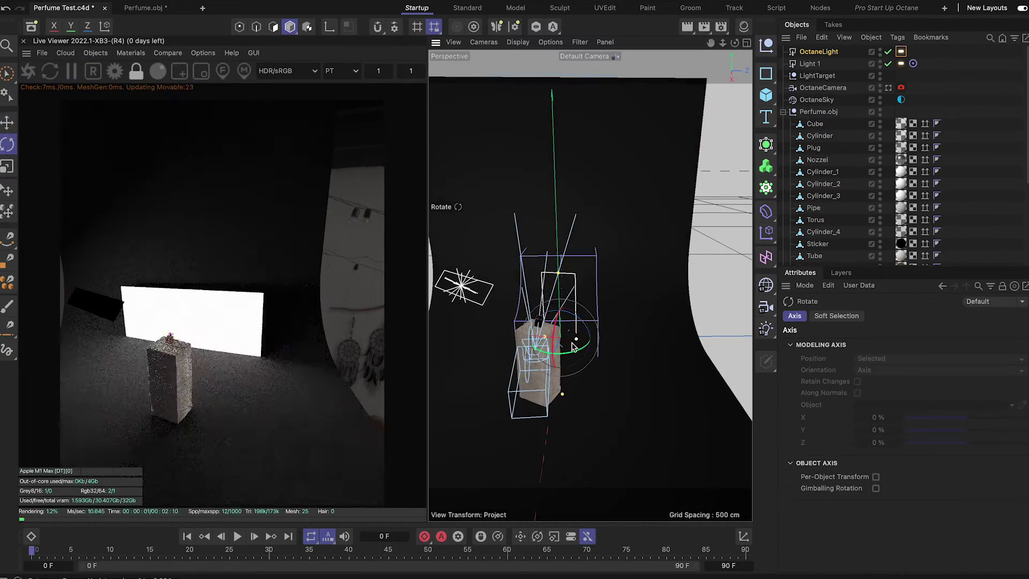
{"action": "left_click_drag", "start_coordinate": [552, 343], "coordinate": [538, 314], "text": "alt"}
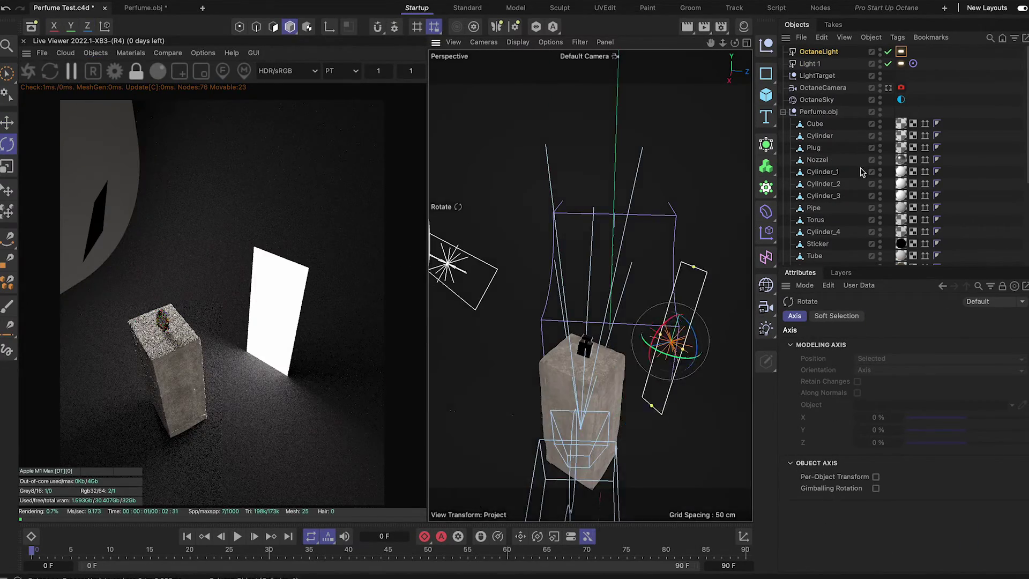
{"action": "left_click", "coordinate": [31, 76]}
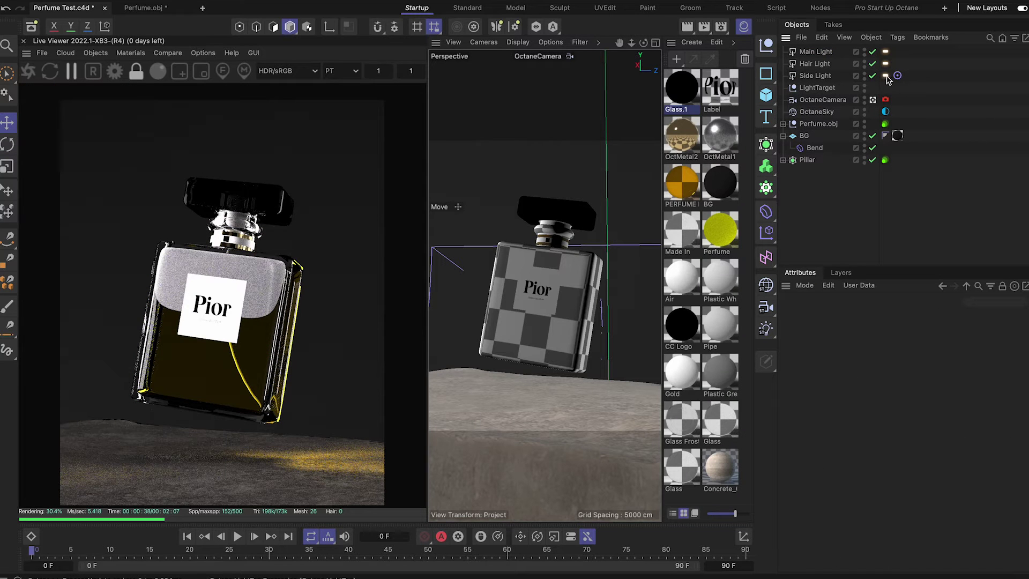
- Set Light pass ID to 1 in the Main Light's Octane LightTag, then edit the field again
{"action": "left_click", "coordinate": [885, 76]}
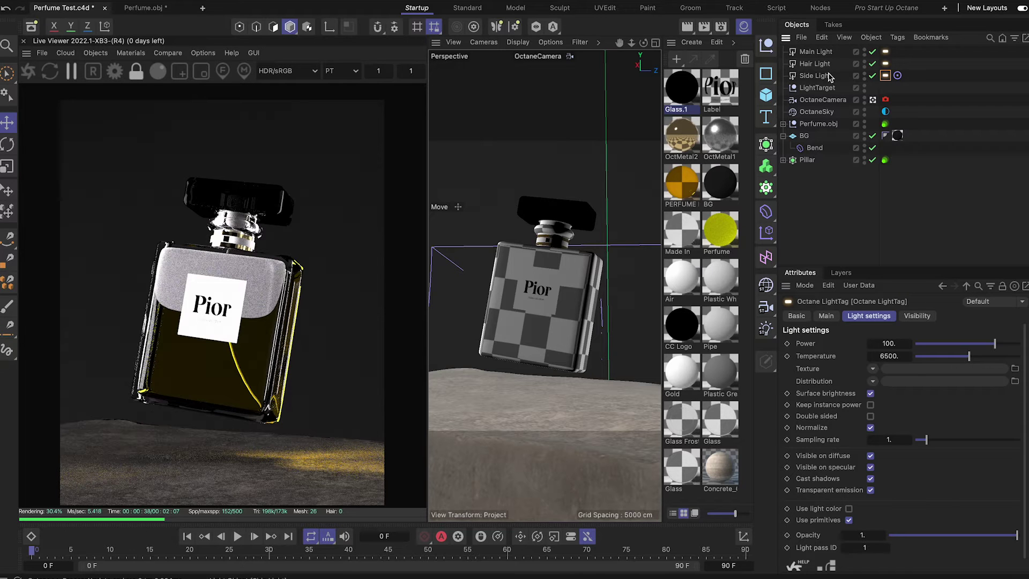
{"action": "left_click", "coordinate": [830, 52]}
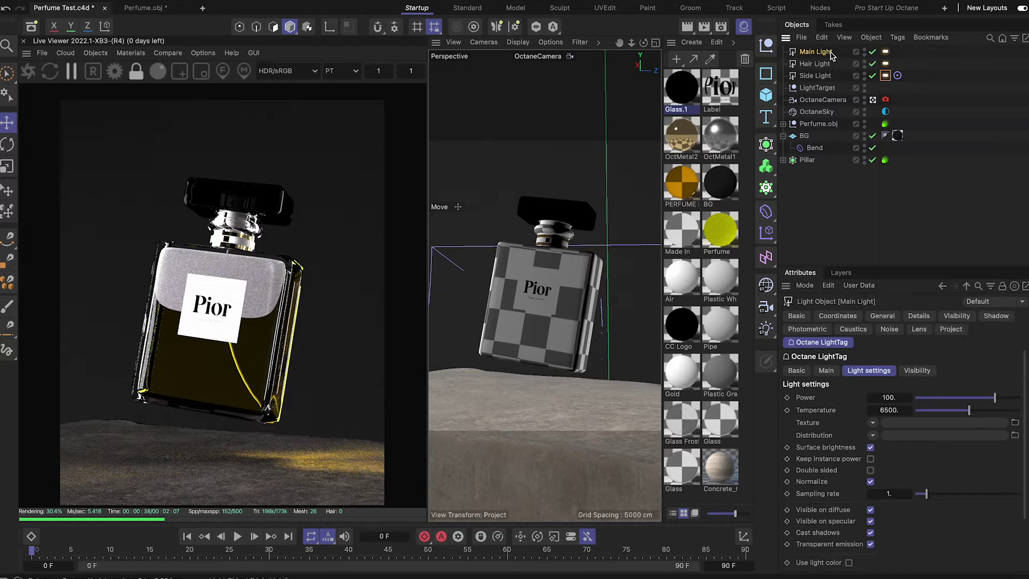
{"action": "left_click", "coordinate": [885, 52]}
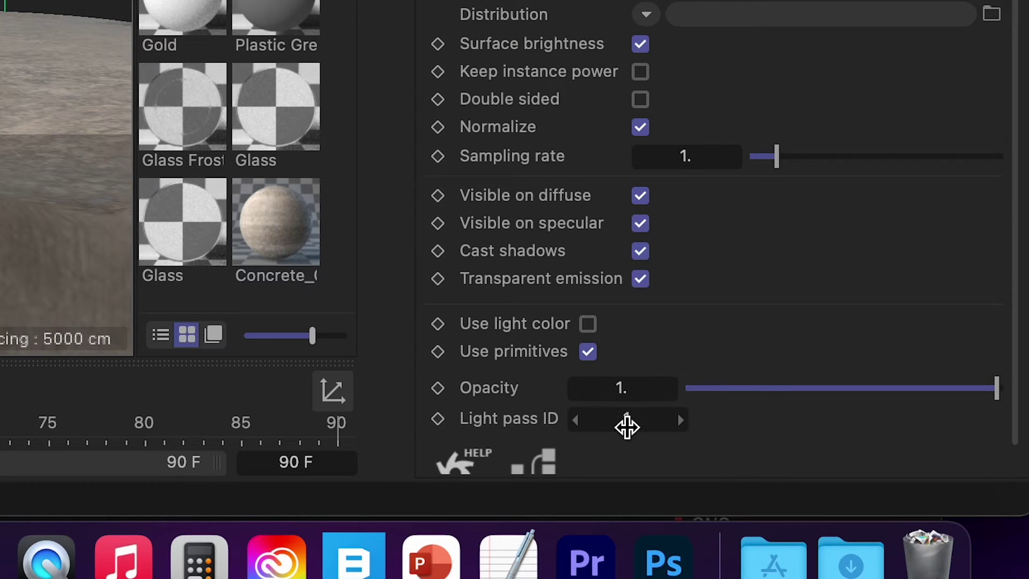
{"action": "left_click", "coordinate": [865, 549]}
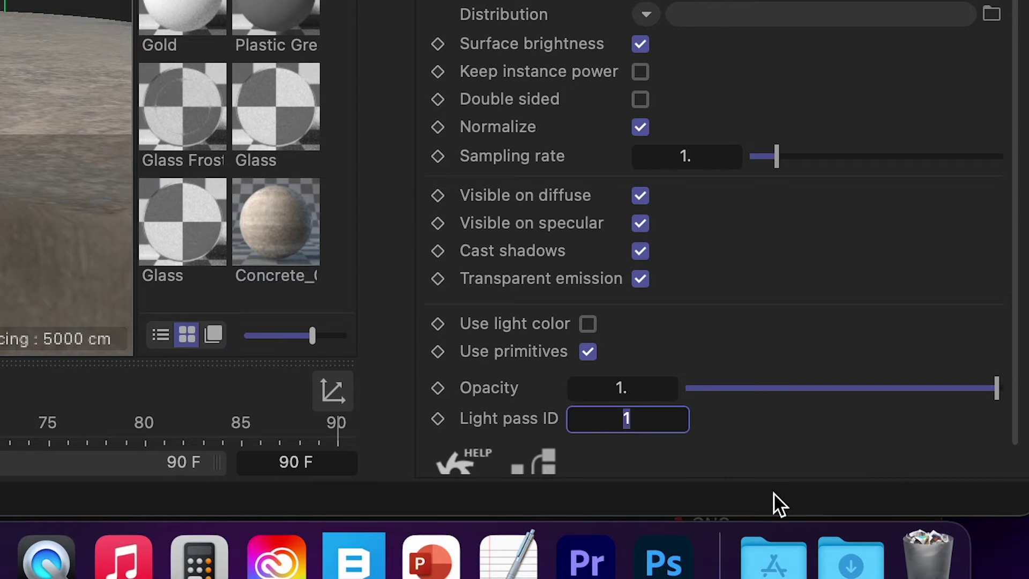
{"action": "type", "text": "1"}
{"action": "key", "text": "Return"}
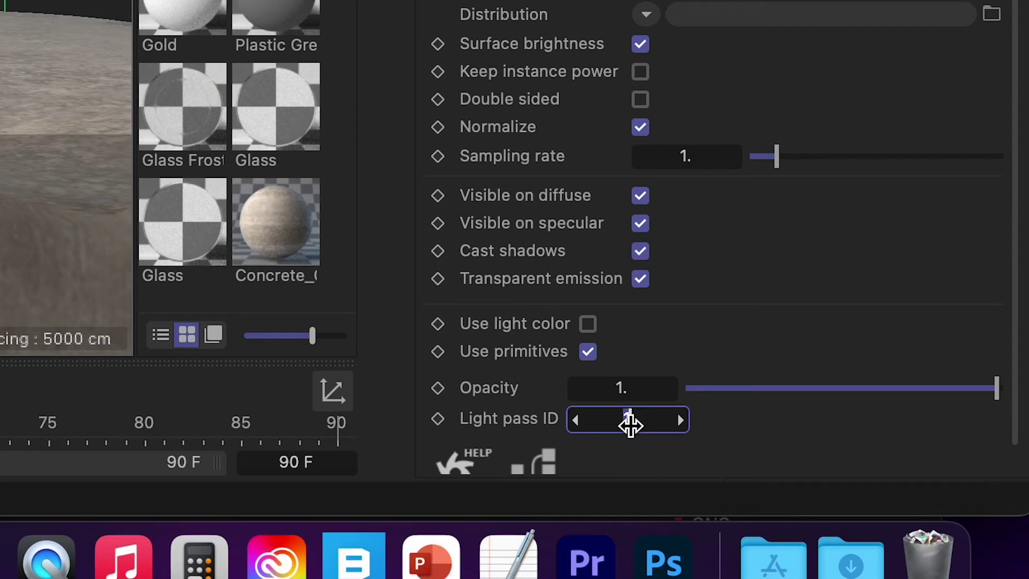
{"action": "left_click", "coordinate": [630, 423]}
- Confirm light pass ID 3, then apply the Light mix node preset under Octane AOV groups
{"action": "type", "text": "3"}
{"action": "key", "text": "Return"}
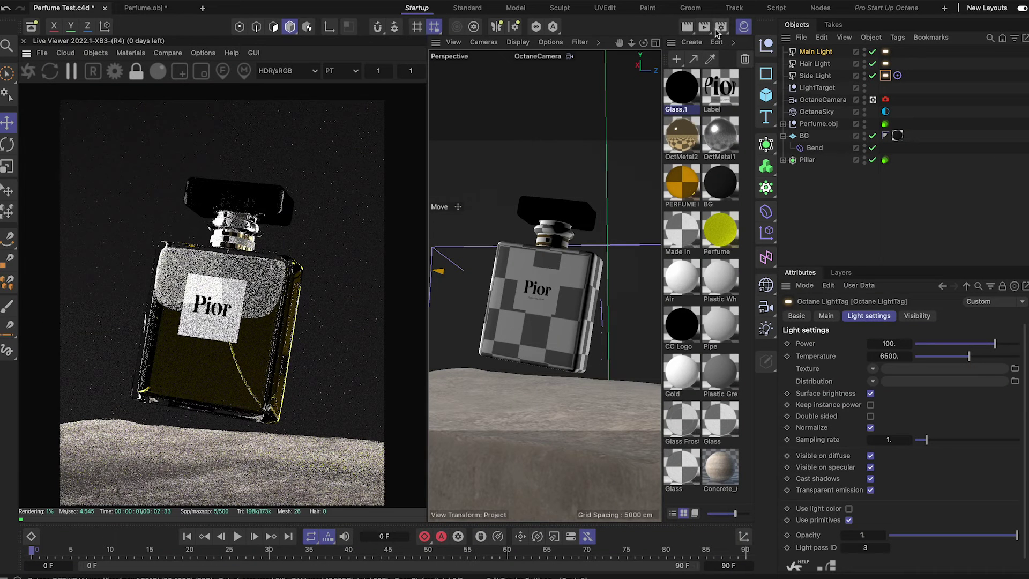
{"action": "left_click", "coordinate": [721, 26]}
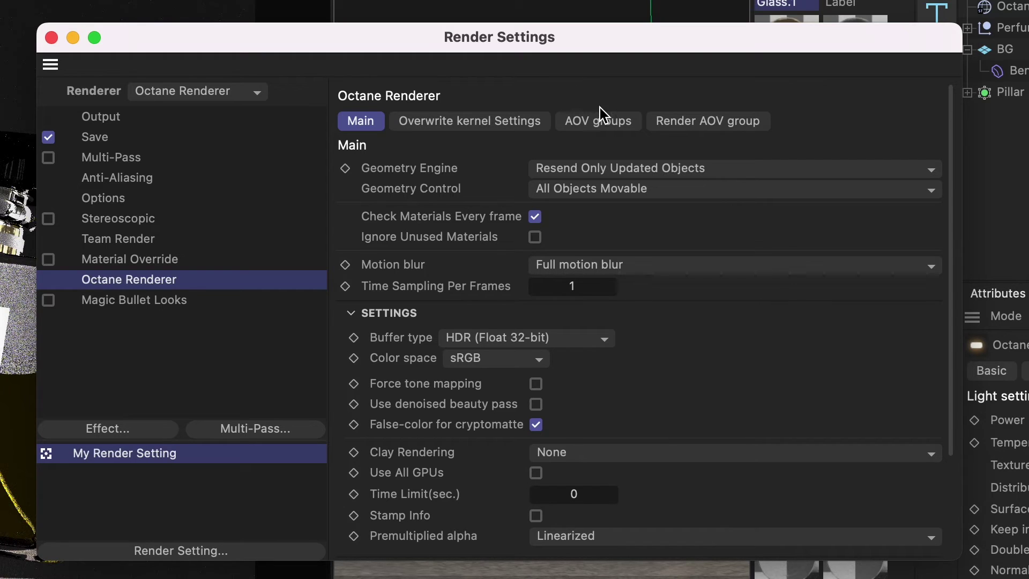
{"action": "left_click", "coordinate": [602, 121]}
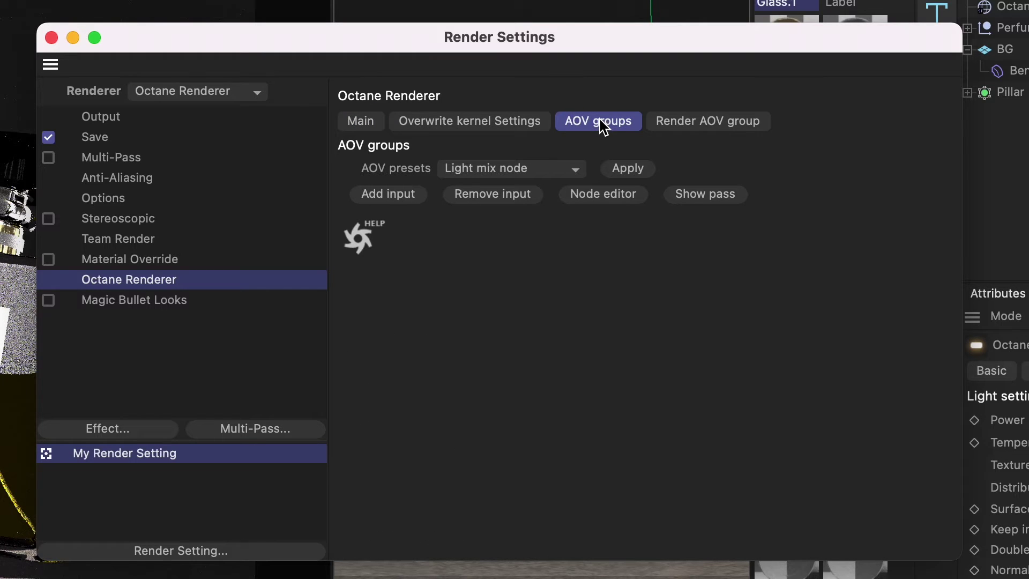
{"action": "left_click", "coordinate": [570, 171]}
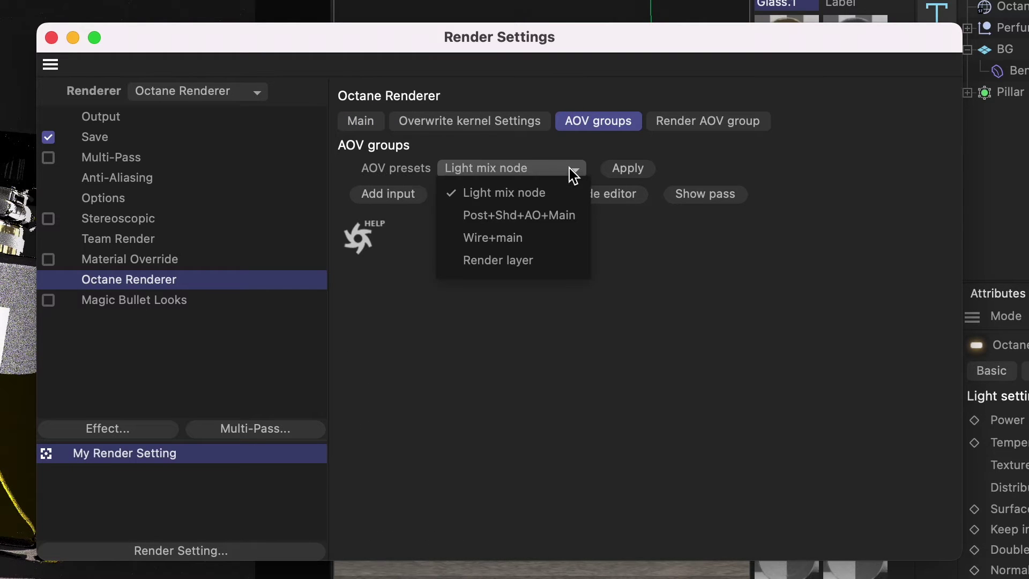
{"action": "left_click", "coordinate": [529, 201]}
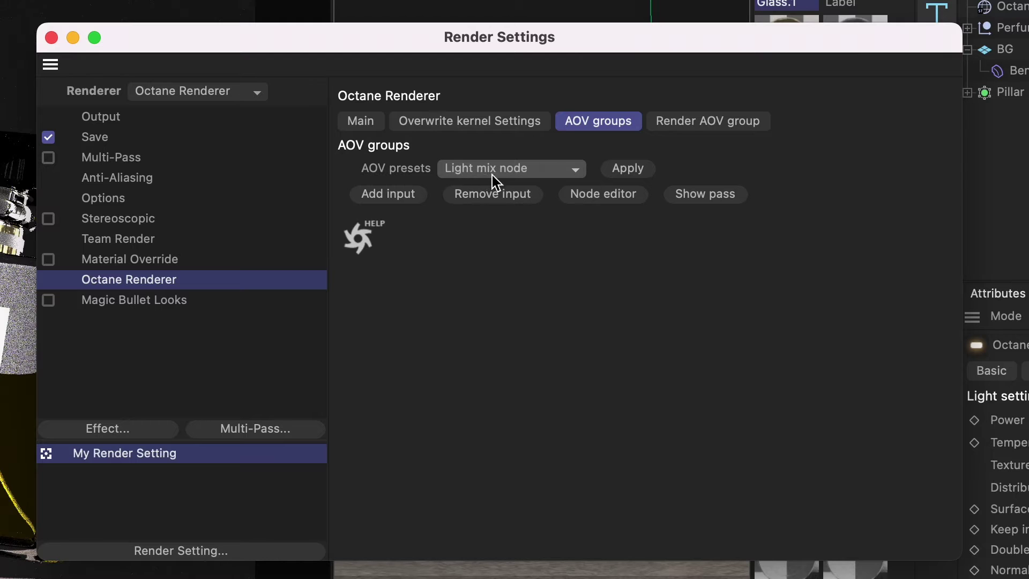
{"action": "left_click", "coordinate": [630, 170]}
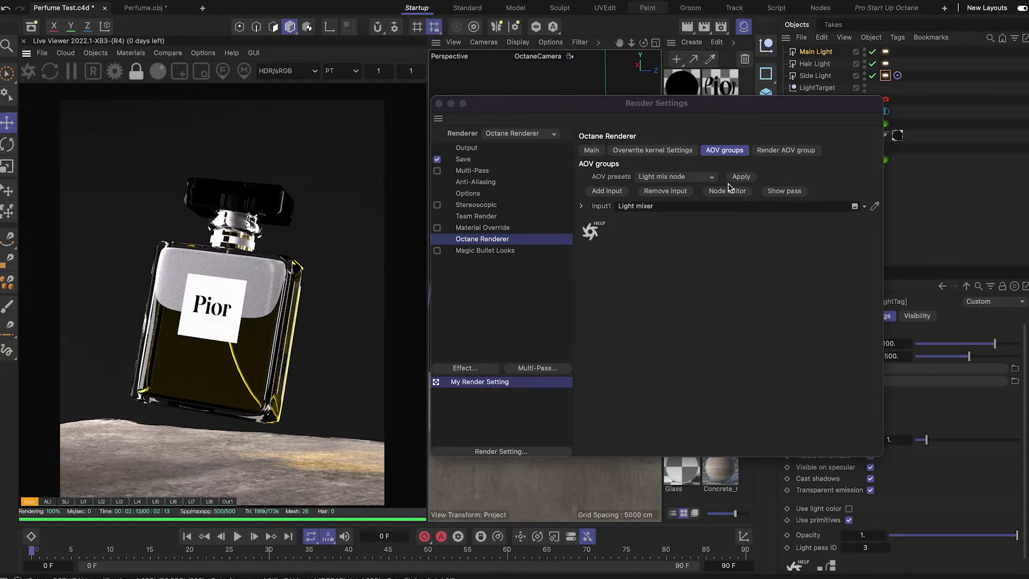
- Open the AOV node editor, close Render Settings and move the editor aside
{"action": "left_click", "coordinate": [728, 190]}
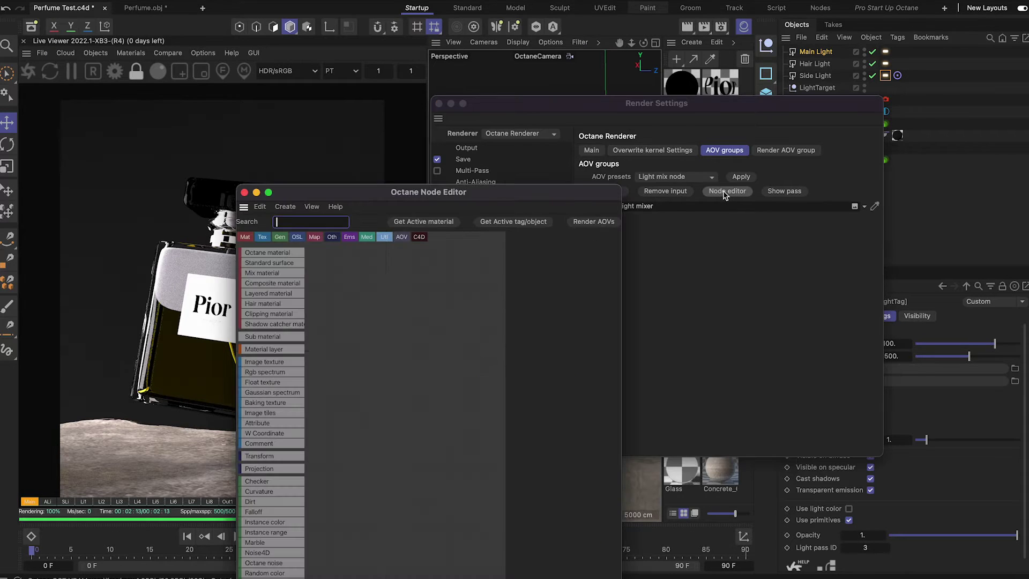
{"action": "left_click", "coordinate": [439, 104]}
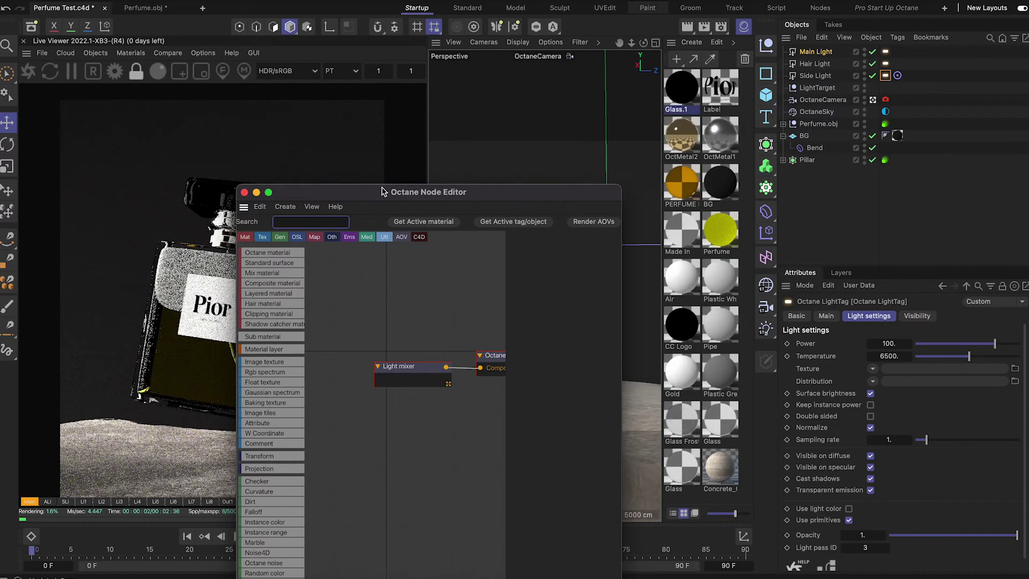
{"action": "left_click_drag", "start_coordinate": [383, 191], "coordinate": [595, 30]}
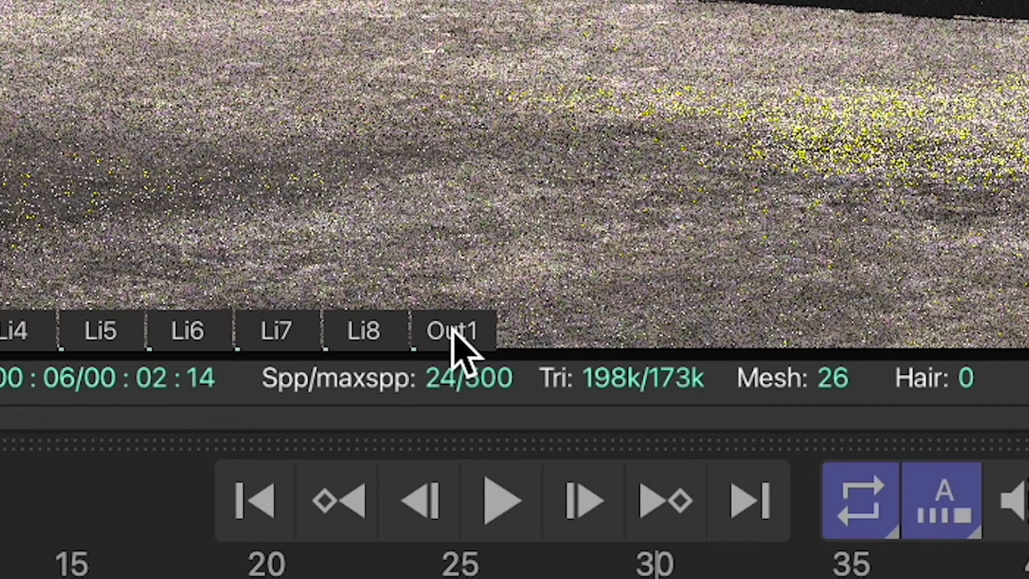
- Show the Out1 output in the Live Viewer and expand the Light mixer's LIGHT MIXER parameters
{"action": "left_click", "coordinate": [453, 332]}
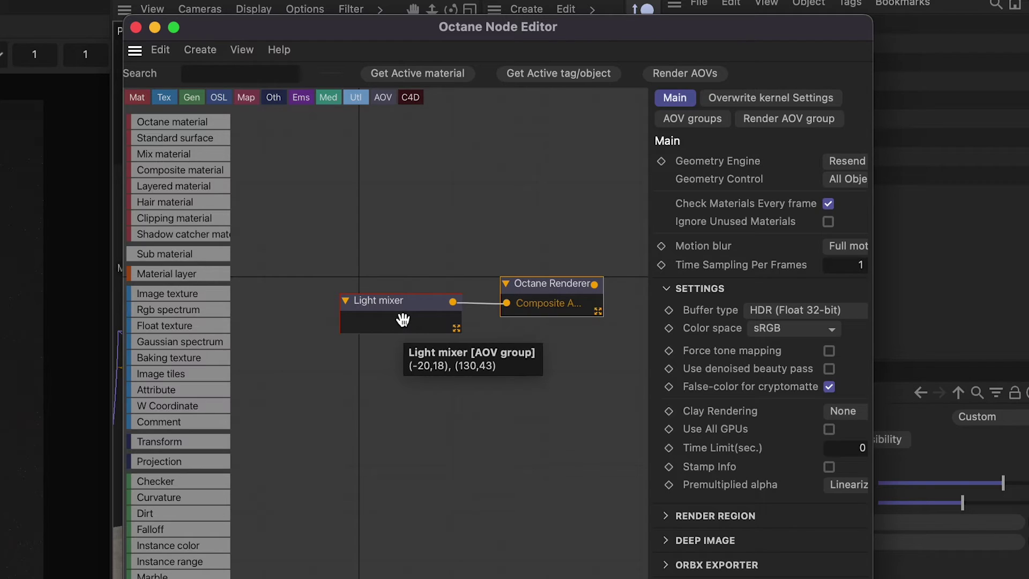
{"action": "left_click", "coordinate": [402, 320]}
{"action": "left_click", "coordinate": [666, 145]}
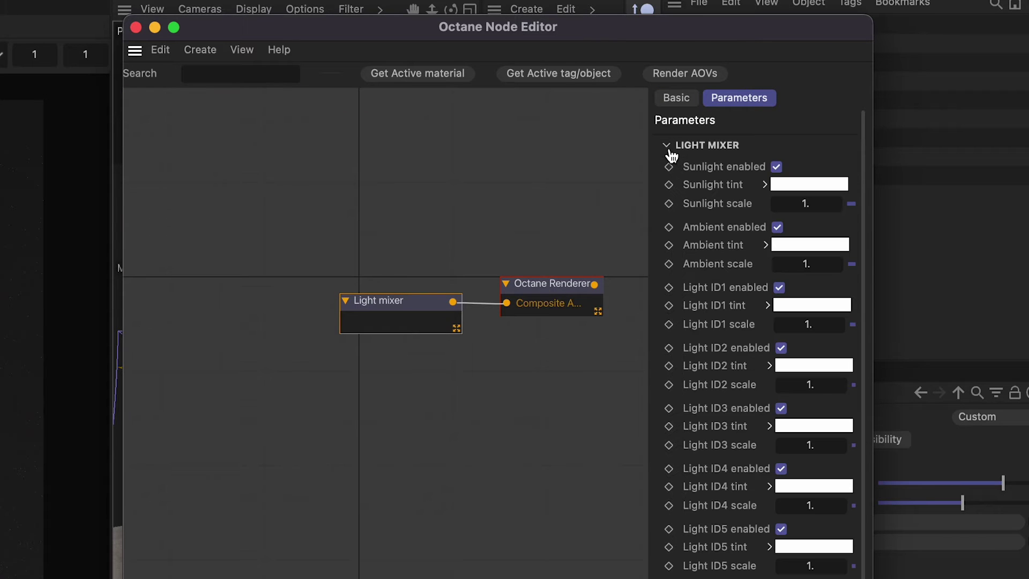
{"action": "left_click_drag", "start_coordinate": [647, 183], "coordinate": [219, 217]}
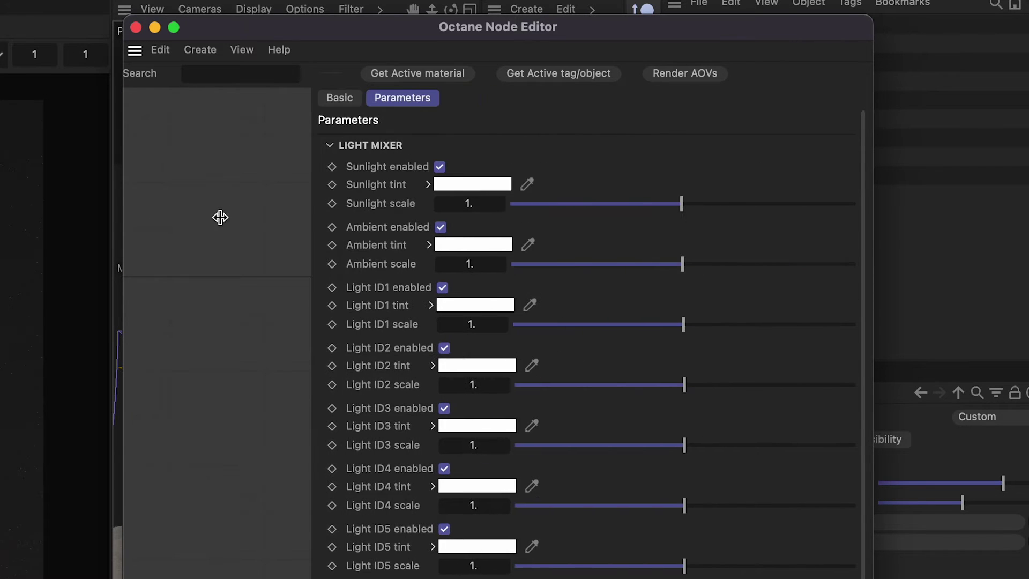
{"action": "left_click_drag", "start_coordinate": [252, 31], "coordinate": [251, 63]}
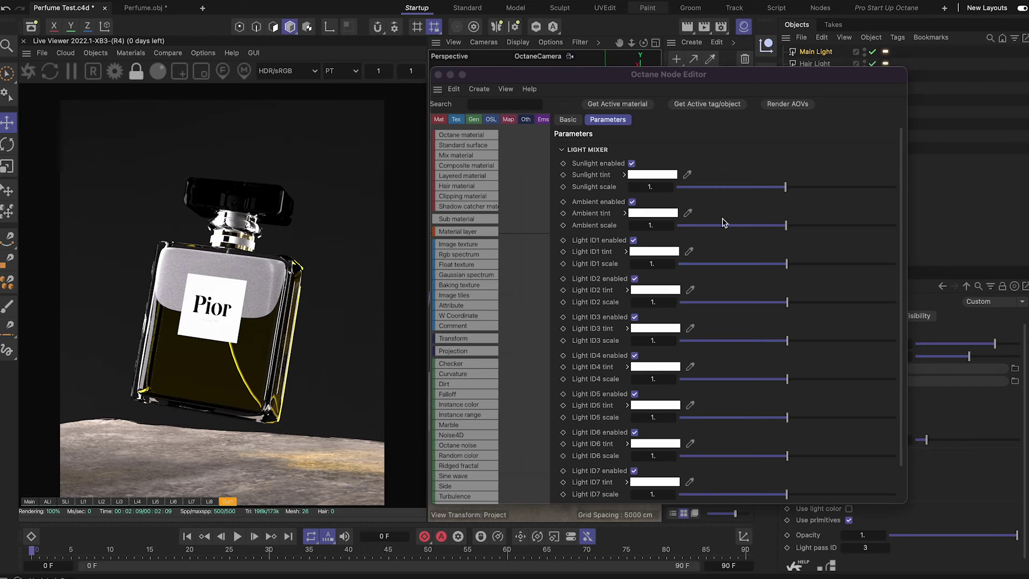
- Drag Light ID1 scale down to about 0.376 and Light ID2 to about 0.559
{"action": "left_click_drag", "start_coordinate": [777, 231], "coordinate": [723, 269]}
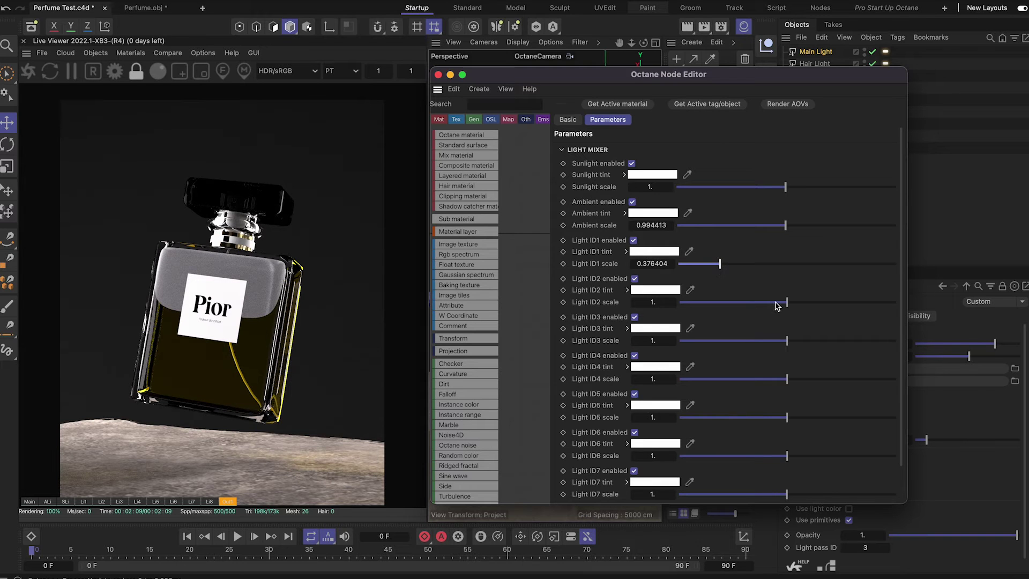
{"action": "mouse_move", "coordinate": [777, 305]}
{"action": "left_mouse_down"}
{"action": "mouse_move", "coordinate": [857, 302]}
{"action": "mouse_move", "coordinate": [737, 296]}
{"action": "mouse_move", "coordinate": [822, 292]}
{"action": "mouse_move", "coordinate": [822, 301]}
{"action": "mouse_move", "coordinate": [640, 318]}
{"action": "mouse_move", "coordinate": [795, 302]}
{"action": "left_mouse_up"}
- Raise Light ID1's intensity and change its tint from red to yellow
{"action": "left_click_drag", "start_coordinate": [720, 263], "coordinate": [778, 263]}
{"action": "left_click", "coordinate": [654, 251]}
{"action": "left_click", "coordinate": [603, 325]}
{"action": "left_click_drag", "start_coordinate": [593, 333], "coordinate": [555, 327]}
{"action": "left_click", "coordinate": [695, 359]}
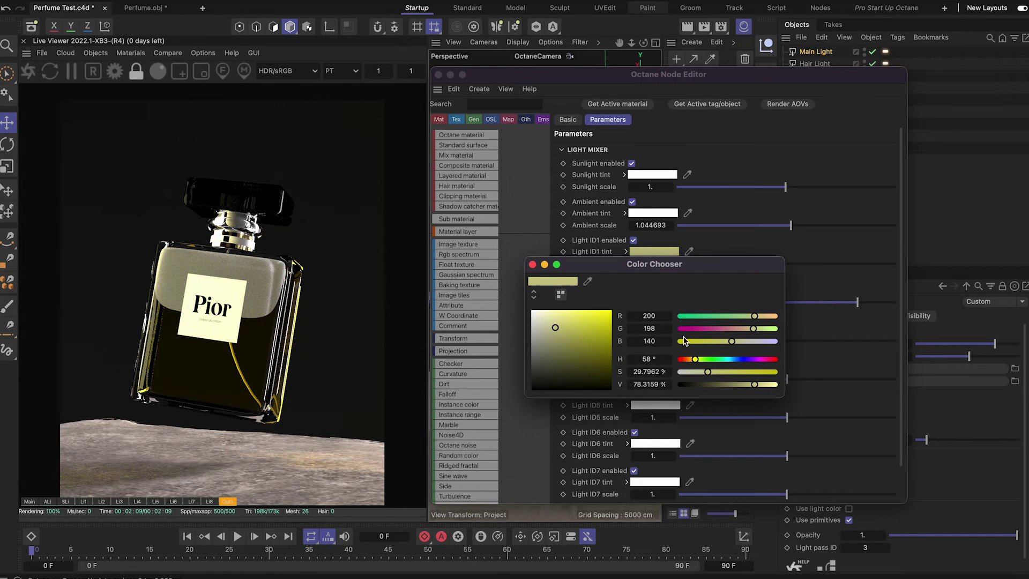
{"action": "left_click", "coordinate": [532, 264]}
- Tint Light ID2 cyan-blue and raise its intensity
{"action": "left_click", "coordinate": [655, 290]}
{"action": "left_click_drag", "start_coordinate": [596, 363], "coordinate": [594, 362]}
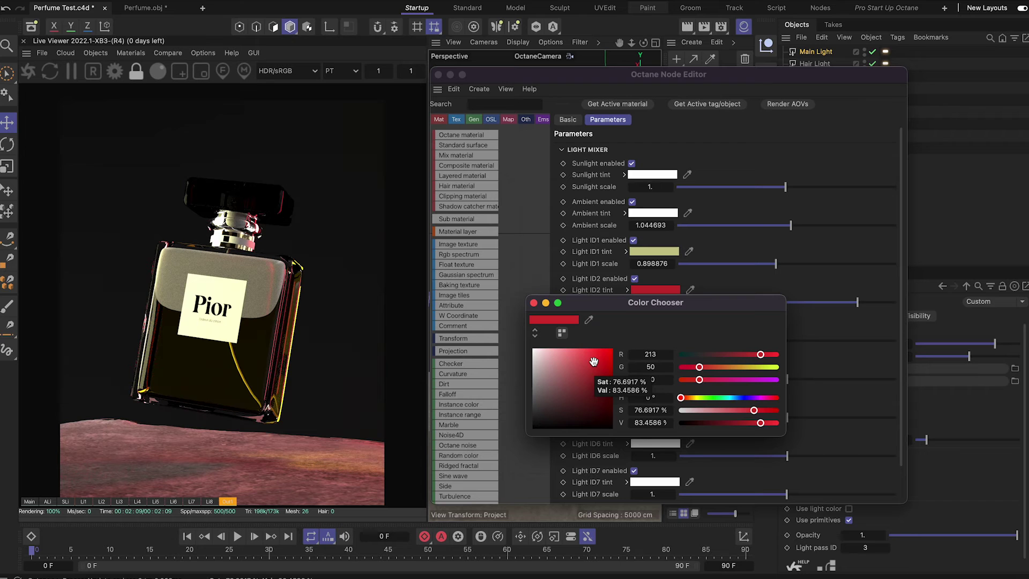
{"action": "left_click_drag", "start_coordinate": [691, 397], "coordinate": [734, 399]}
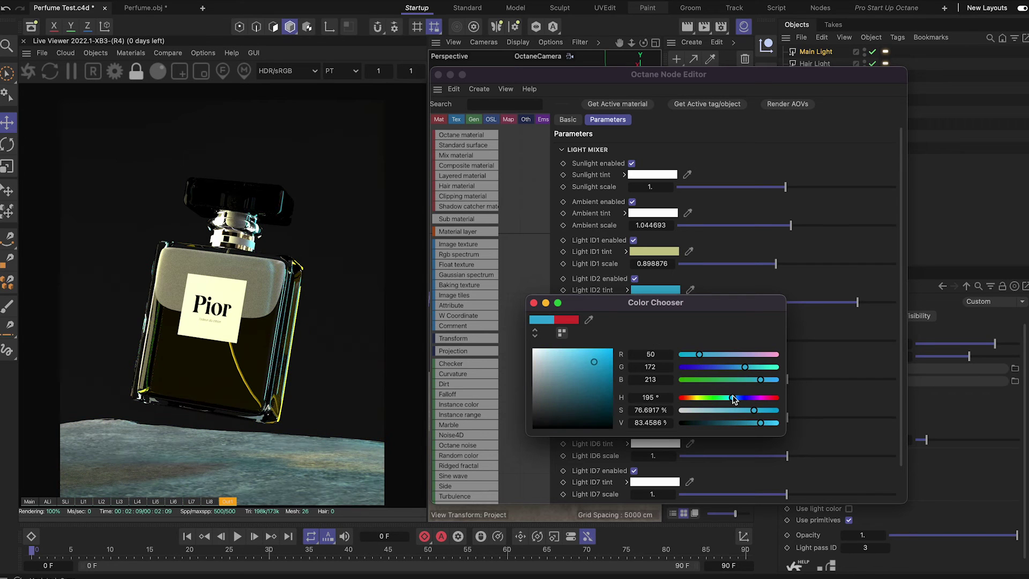
{"action": "left_click", "coordinate": [533, 303]}
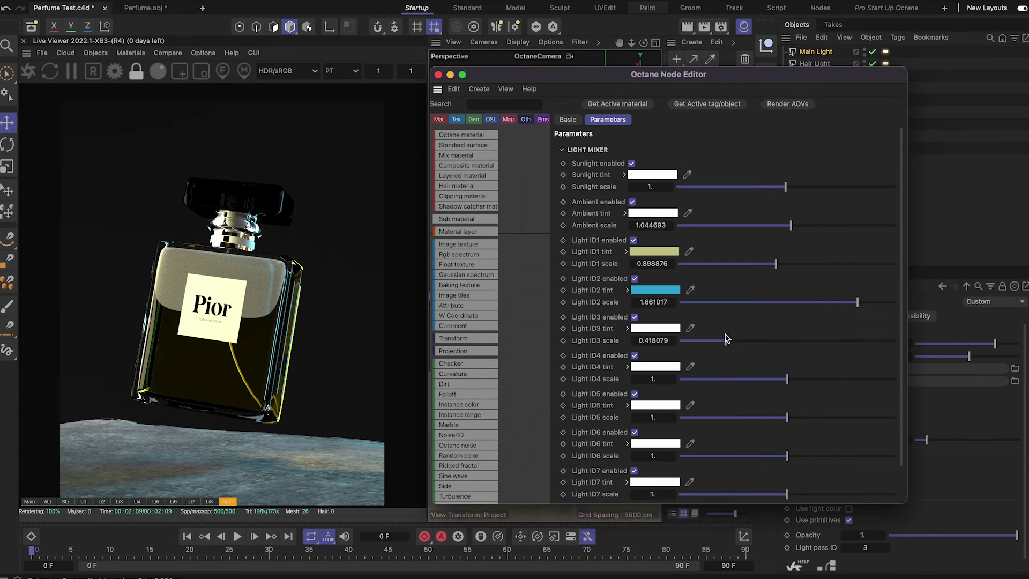
{"action": "left_click_drag", "start_coordinate": [854, 301], "coordinate": [798, 302]}
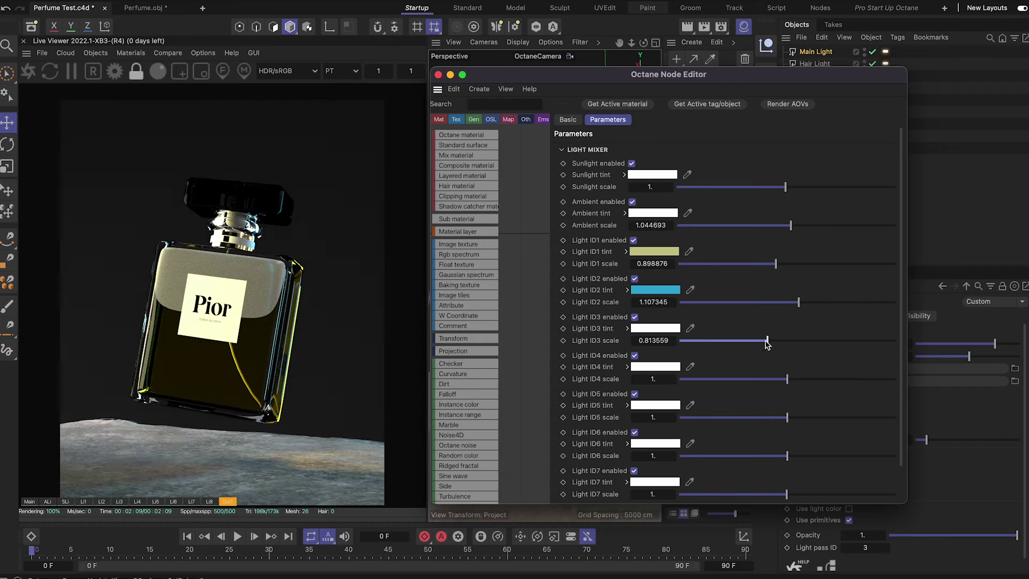
- Tint Light ID3 a bright, warm orange
{"action": "left_click", "coordinate": [666, 328]}
{"action": "left_click", "coordinate": [690, 436]}
{"action": "left_click", "coordinate": [579, 405]}
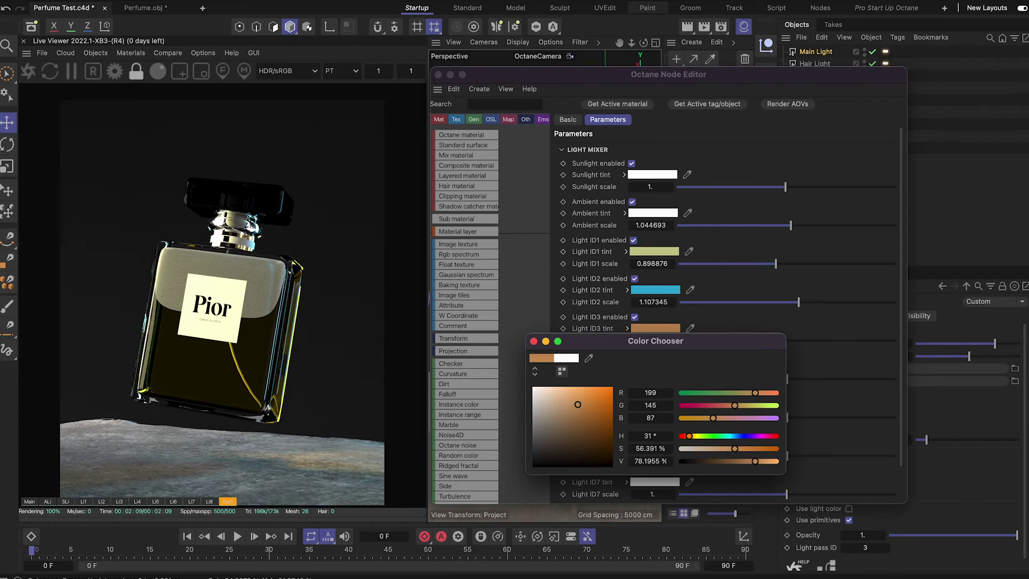
{"action": "left_click", "coordinate": [580, 394]}
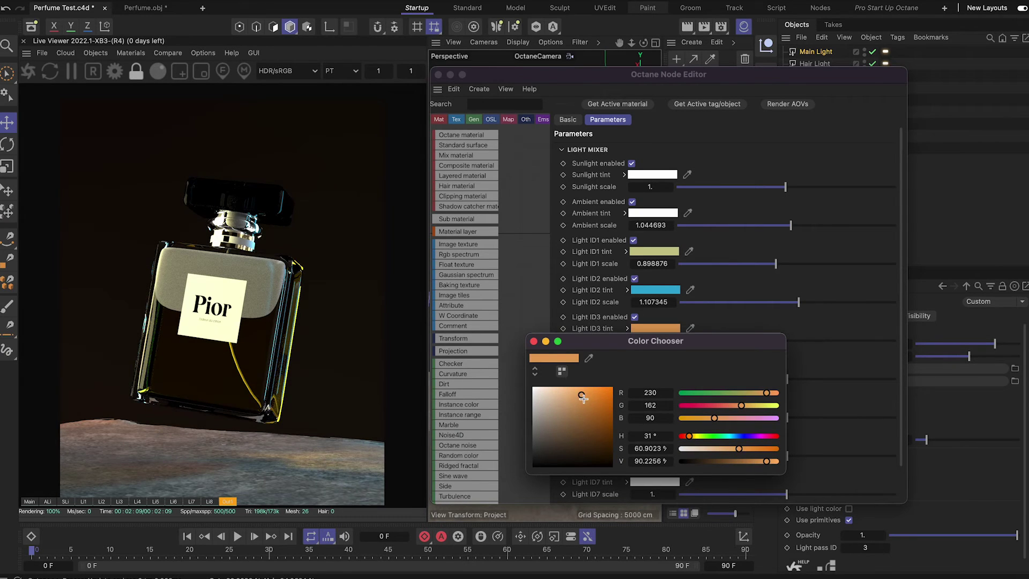
{"action": "left_click", "coordinate": [534, 341]}
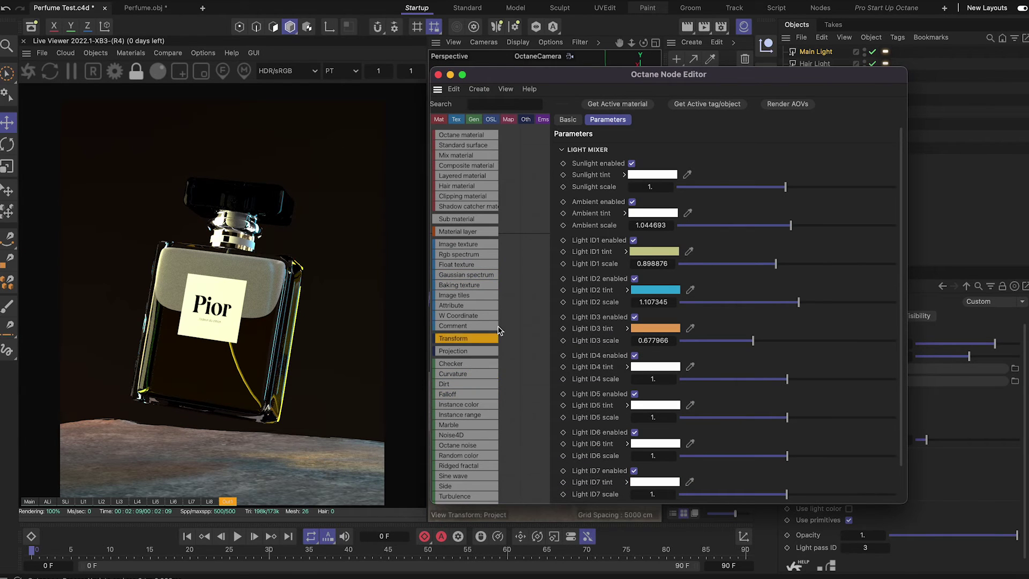
- Boost Light ID2 to about 1.79 and switch the light tag type to Texture
{"action": "left_click_drag", "start_coordinate": [799, 302], "coordinate": [871, 295]}
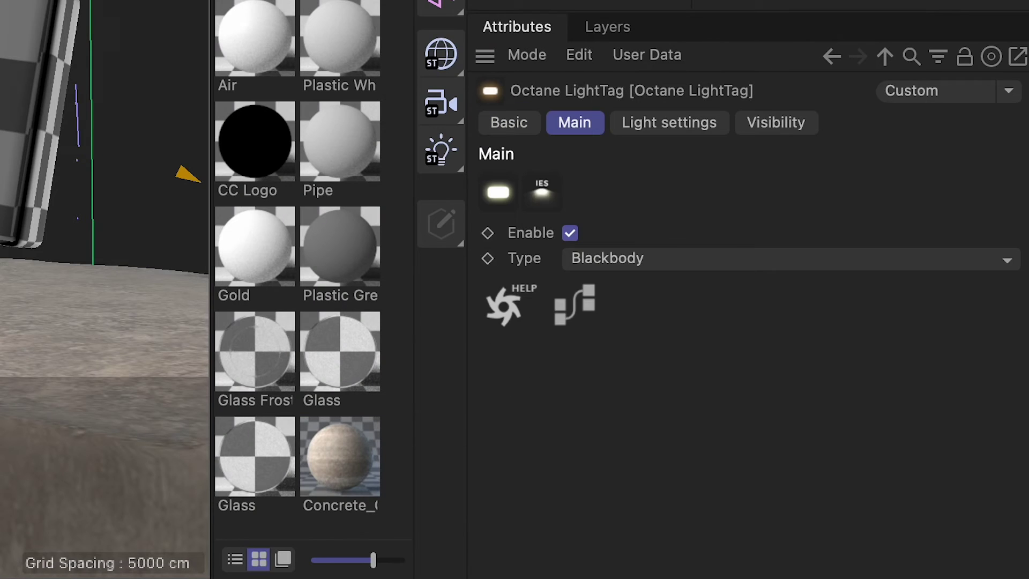
{"action": "left_click", "coordinate": [639, 250]}
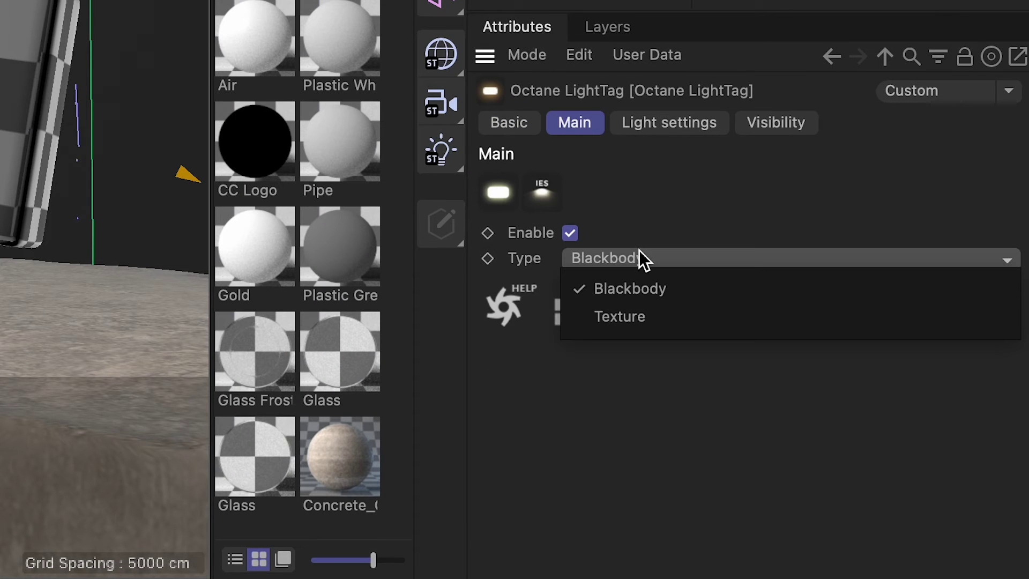
{"action": "left_click", "coordinate": [643, 314]}
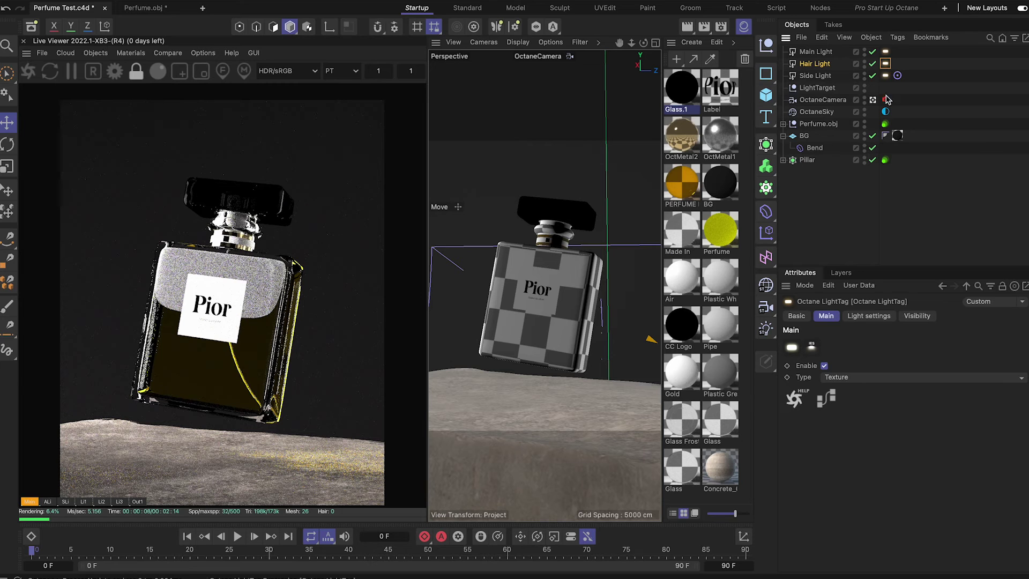
- Set the light type back to Blackbody and lower its temperature to about 4287
{"action": "left_click", "coordinate": [851, 377]}
{"action": "left_click", "coordinate": [846, 391]}
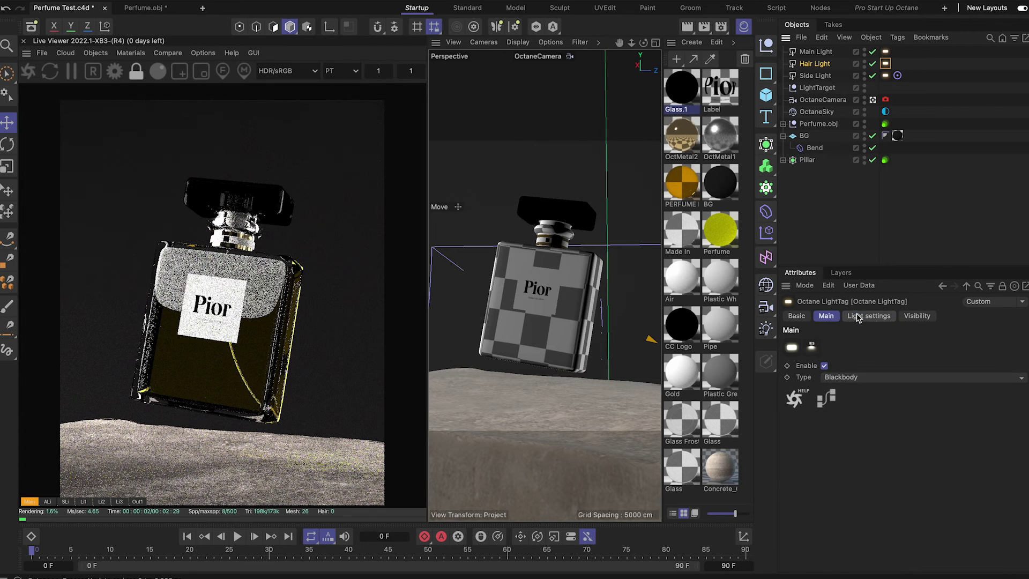
{"action": "left_click", "coordinate": [857, 316]}
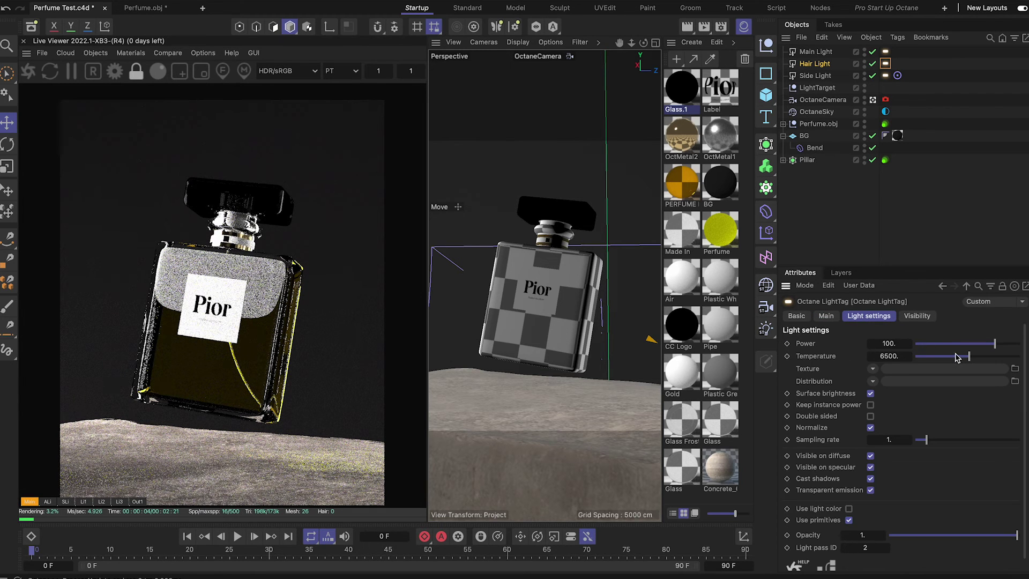
{"action": "mouse_move", "coordinate": [980, 359]}
{"action": "left_mouse_down"}
{"action": "mouse_move", "coordinate": [950, 356]}
{"action": "mouse_move", "coordinate": [969, 356]}
{"action": "left_mouse_up"}
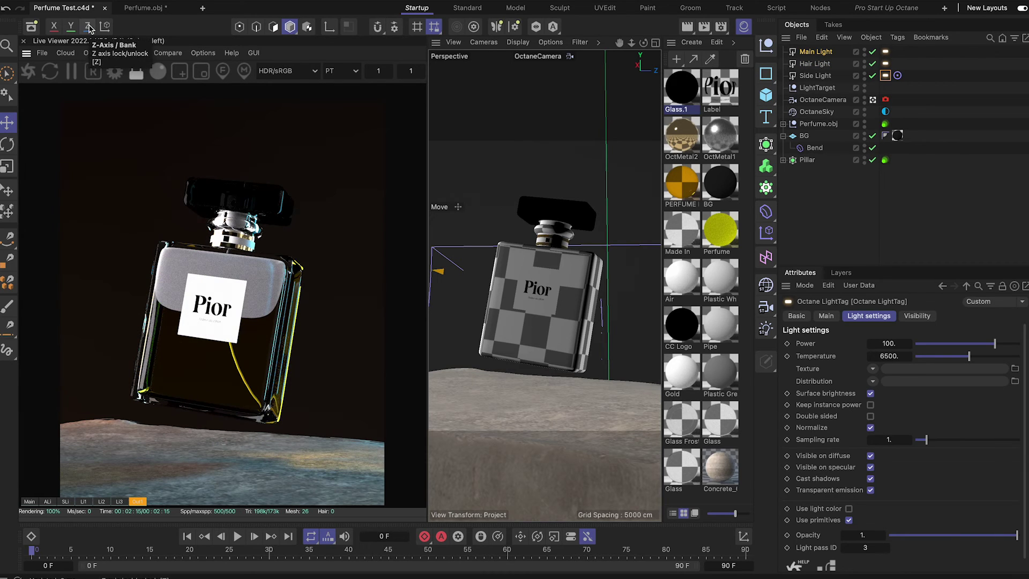
- Save the Live Viewer render passes as a layered PSD named Perfume
{"action": "left_click", "coordinate": [42, 53]}
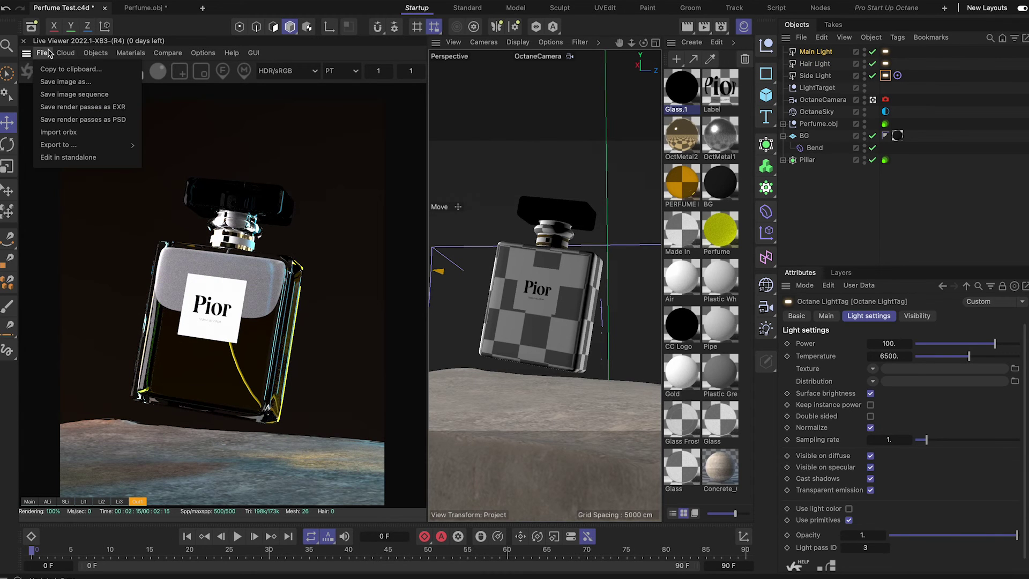
{"action": "left_click", "coordinate": [71, 108]}
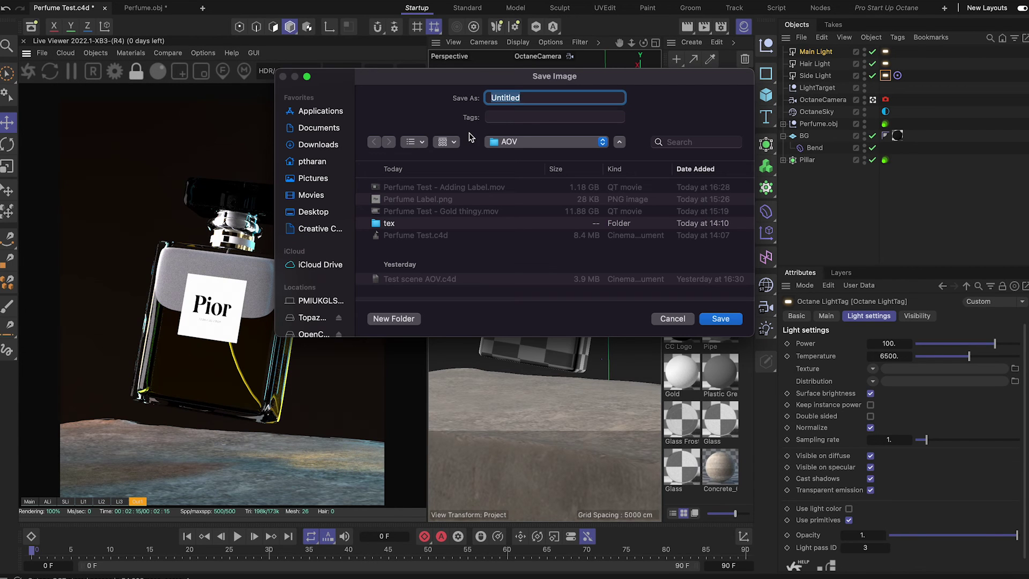
{"action": "type", "text": "Pe"}
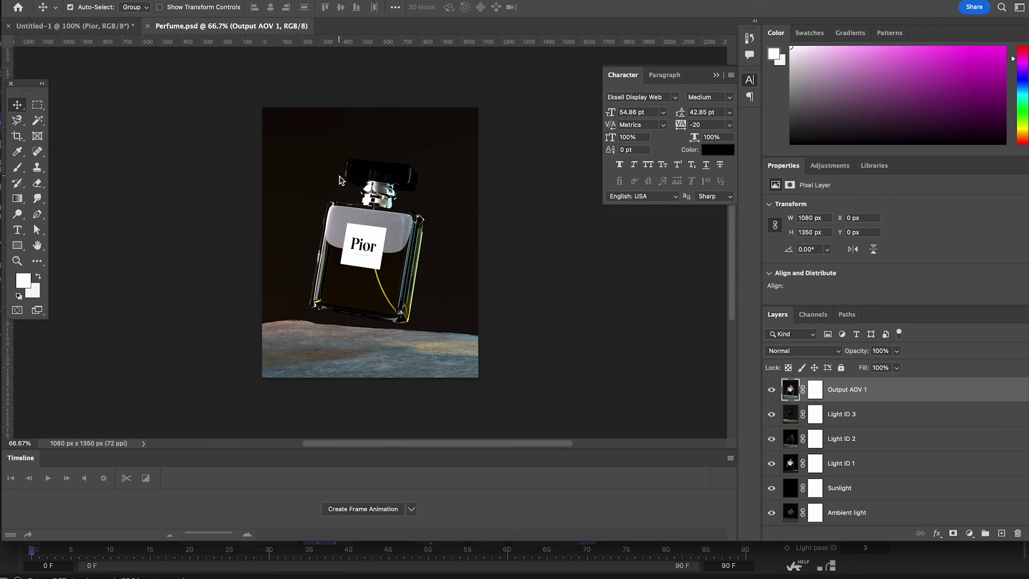
- Confirm the PSD save and toggle visibility of Output AOV 1, Light ID 1–3 and Sunlight layers
{"action": "key", "text": "super+0"}
{"action": "left_click", "coordinate": [771, 390]}
{"action": "left_click", "coordinate": [771, 414]}
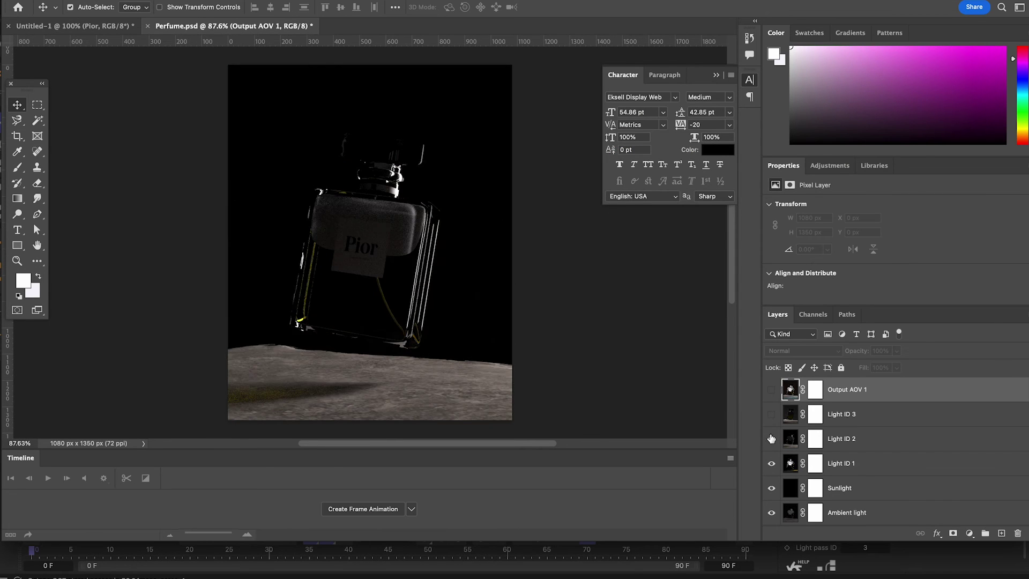
{"action": "left_click", "coordinate": [771, 438]}
{"action": "left_click", "coordinate": [771, 463]}
{"action": "left_click", "coordinate": [771, 488]}
{"action": "left_click", "coordinate": [771, 463]}
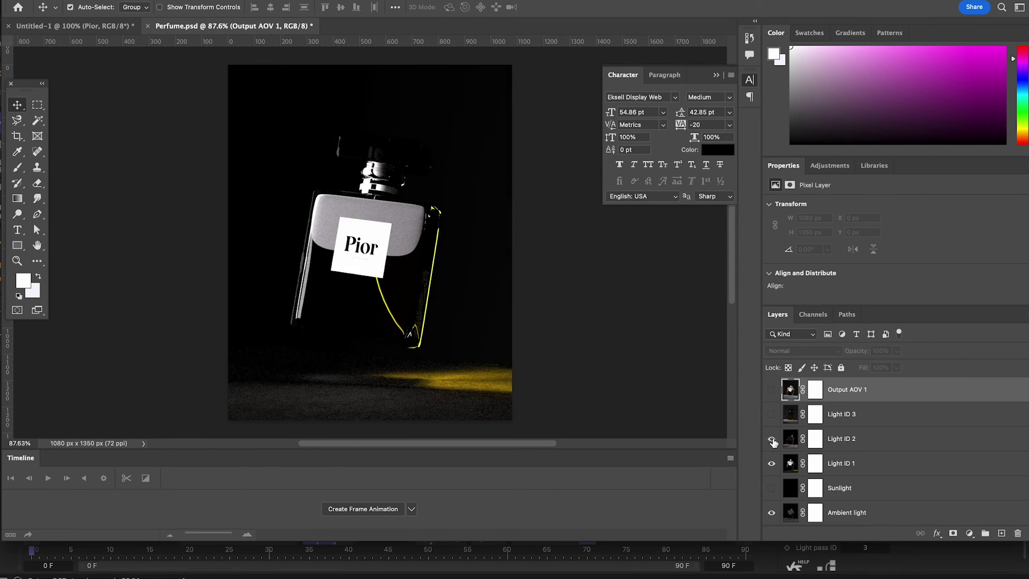
{"action": "left_click", "coordinate": [771, 438]}
{"action": "left_click", "coordinate": [771, 414]}
- Select the Sunlight layer and delete it
{"action": "key", "text": "alt+bracketleft"}
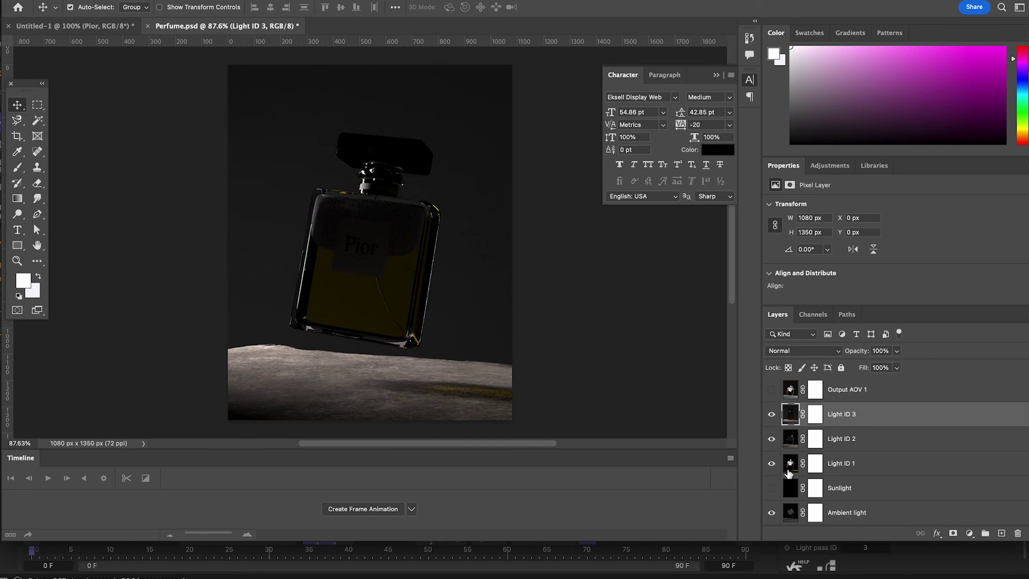
{"action": "left_click", "coordinate": [817, 493]}
{"action": "key", "text": "Delete"}
- Hide Ambient light and Light ID 1–3, preview Output AOV 1, then show Ambient light
{"action": "left_click_drag", "start_coordinate": [771, 487], "coordinate": [774, 423]}
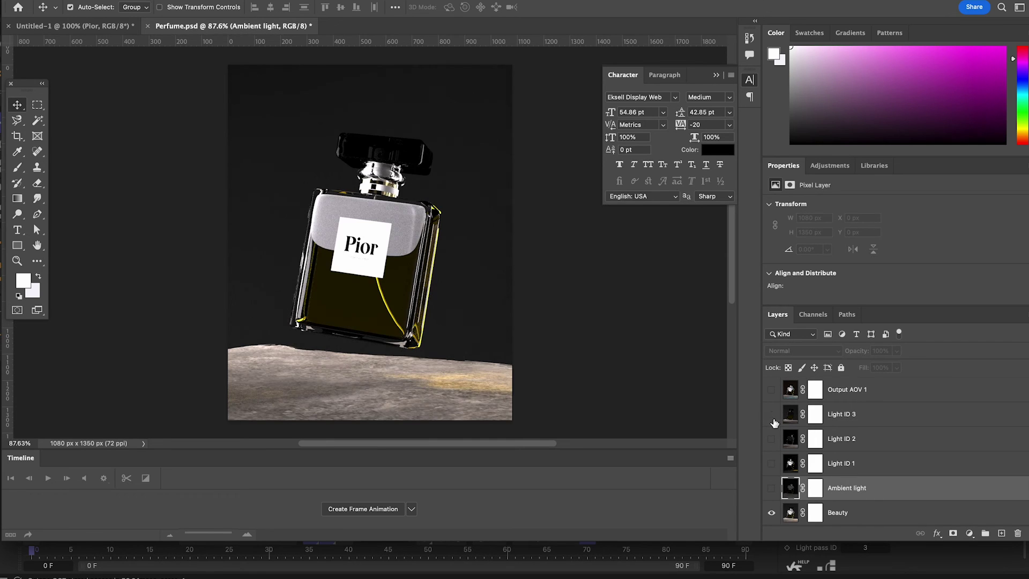
{"action": "left_click", "coordinate": [772, 391]}
{"action": "left_click", "coordinate": [772, 390]}
{"action": "left_click", "coordinate": [771, 488]}
- Set the Ambient light layer to Screen blending and make the Light ID 1 layer visible
{"action": "left_click", "coordinate": [835, 352]}
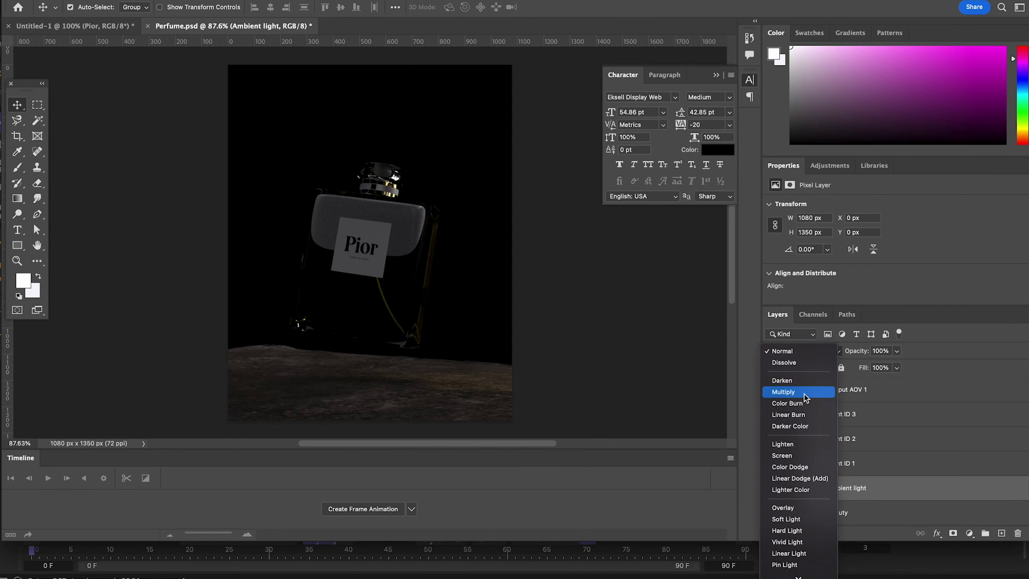
{"action": "left_click", "coordinate": [809, 394]}
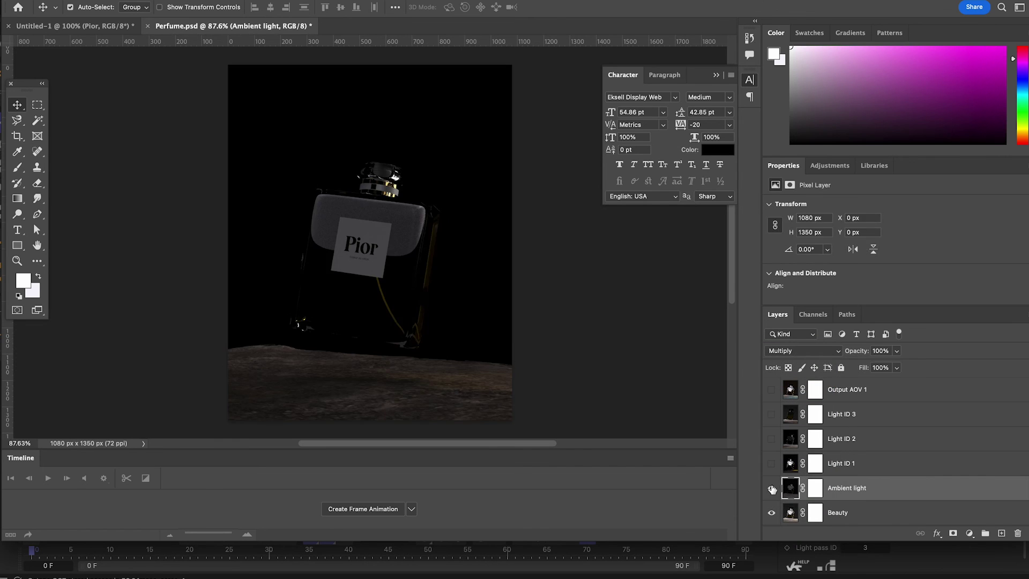
{"action": "left_click", "coordinate": [771, 488]}
{"action": "left_click", "coordinate": [771, 487]}
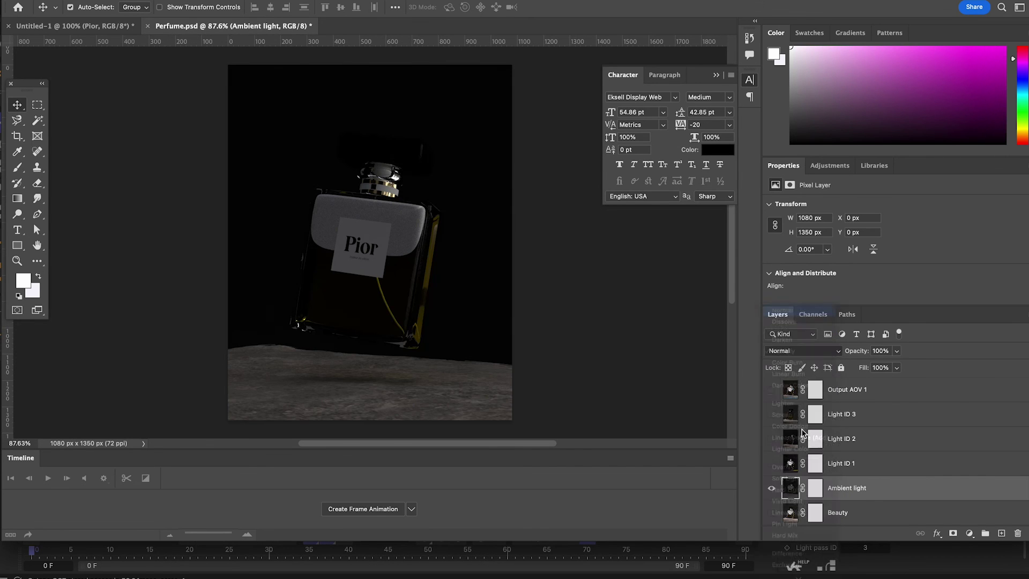
{"action": "left_click", "coordinate": [771, 463]}
{"action": "left_click", "coordinate": [817, 351]}
{"action": "left_click", "coordinate": [803, 456]}
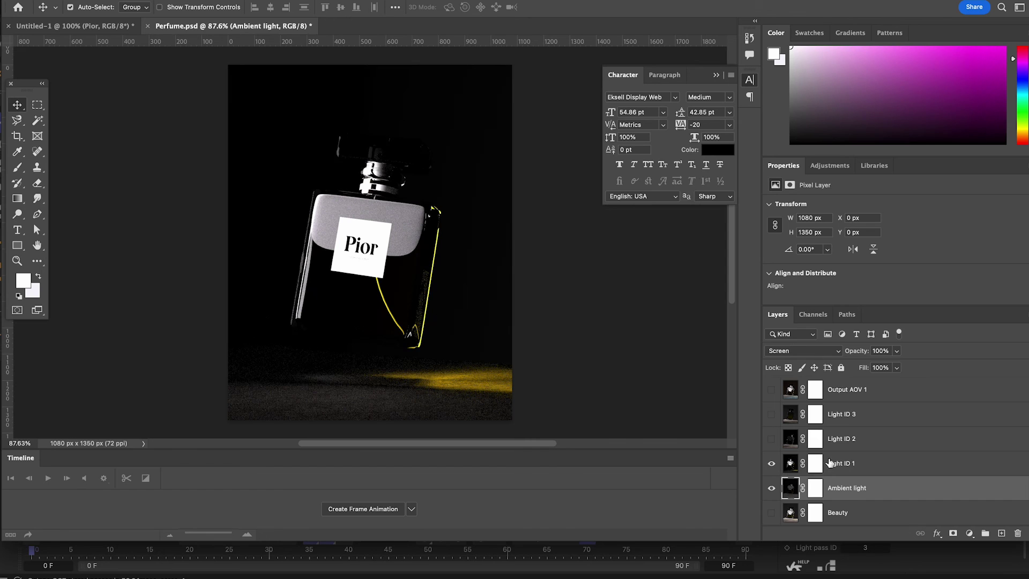
{"action": "left_click", "coordinate": [802, 350]}
{"action": "left_click", "coordinate": [782, 350]}
- Set Light ID 1 and Light ID 2 to Screen blending, then open Light ID 3's blend modes
{"action": "left_click", "coordinate": [835, 463]}
{"action": "left_click", "coordinate": [802, 351]}
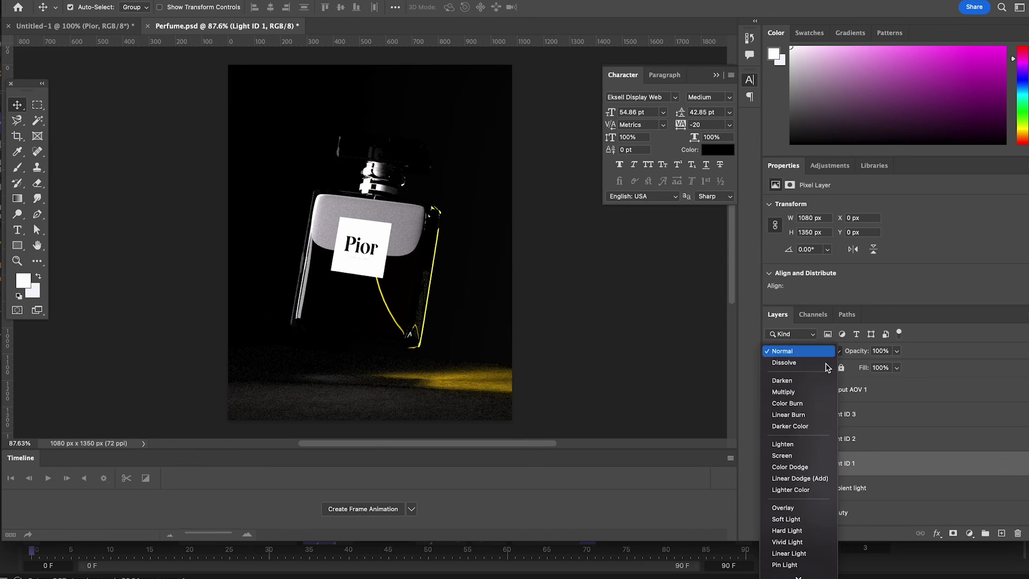
{"action": "left_click", "coordinate": [802, 454]}
{"action": "left_click", "coordinate": [857, 438]}
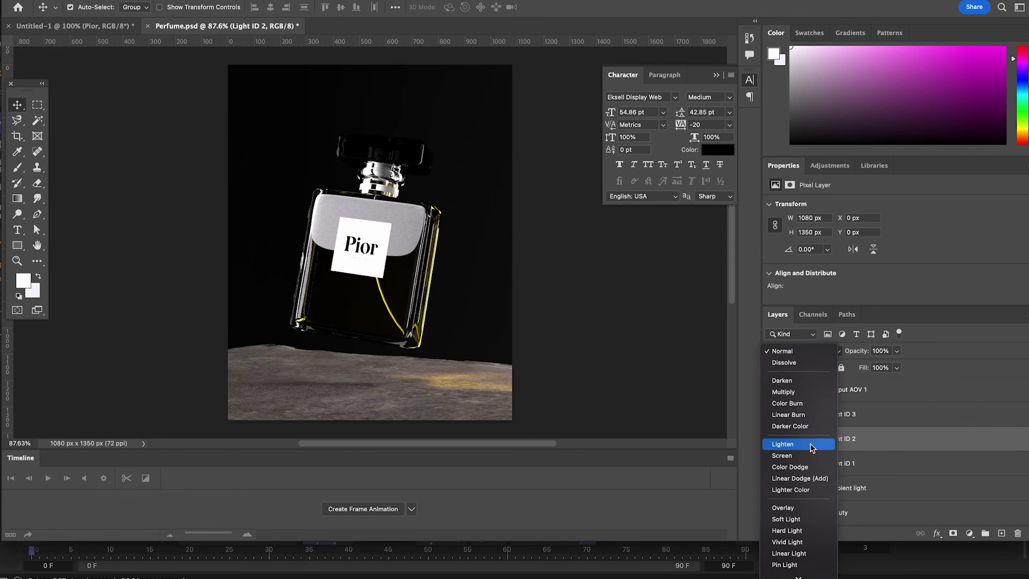
{"action": "left_click", "coordinate": [803, 455]}
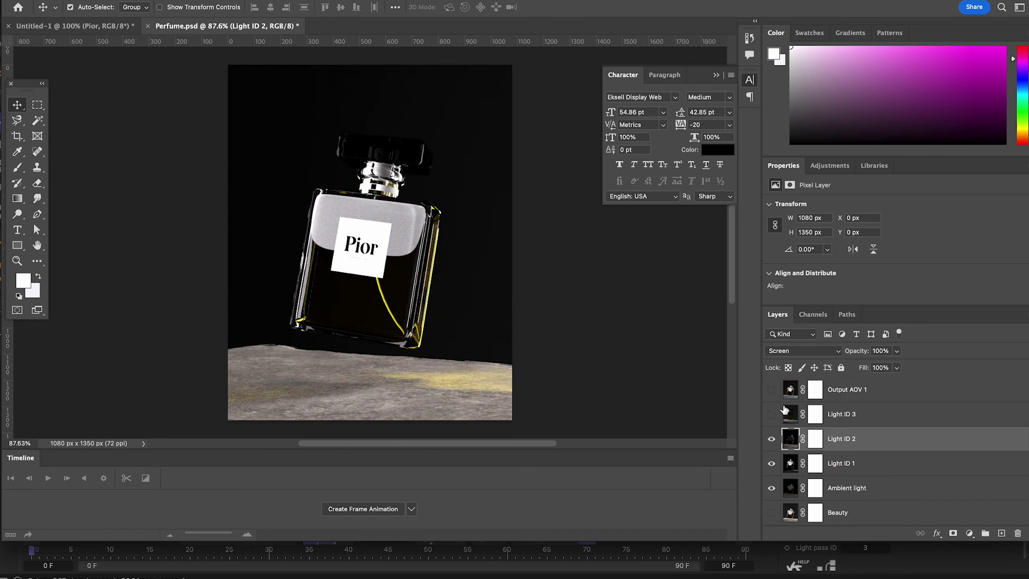
{"action": "left_click", "coordinate": [840, 351]}
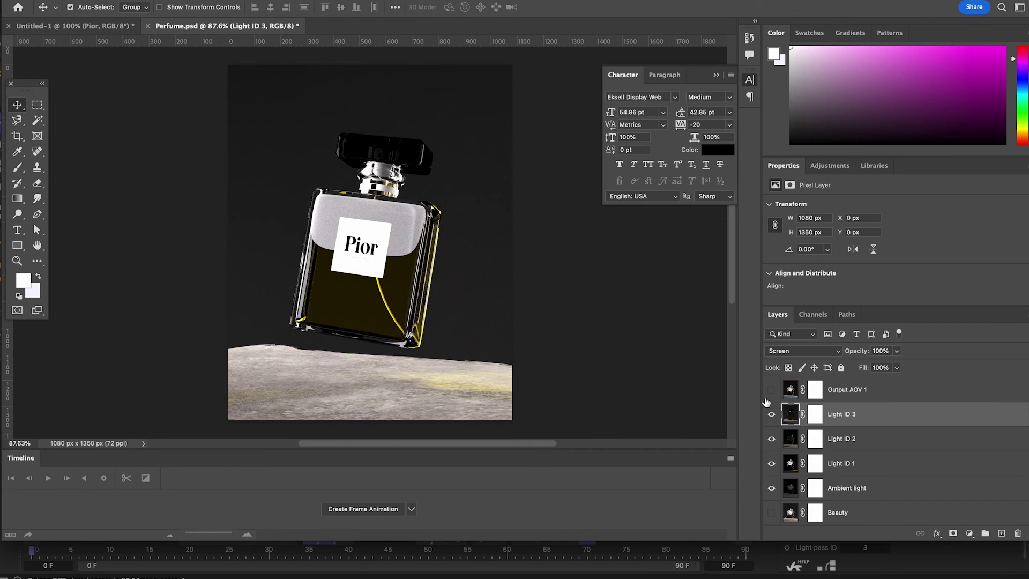